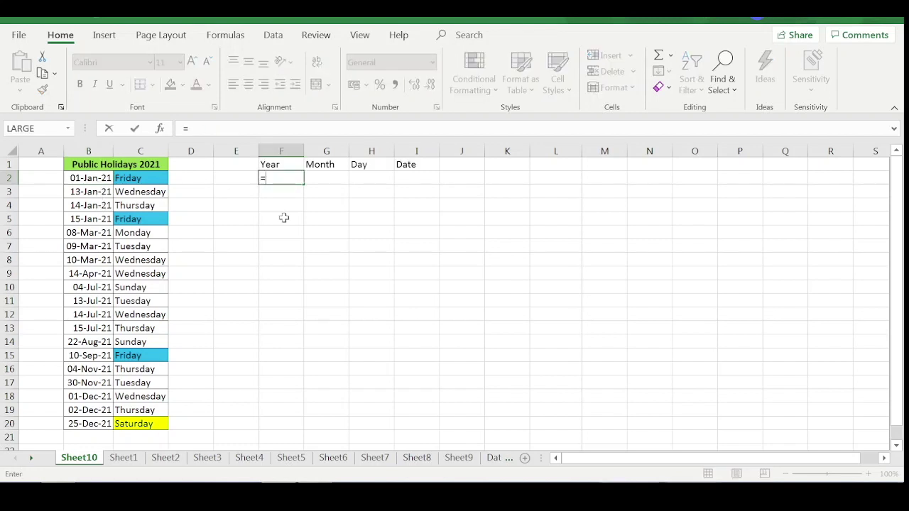
# Enter the formula =YEAR(B2) in cell F2 to extract the year from the first holiday date
pyautogui.write('year(')
pyautogui.press('Left')
pyautogui.press('Left')
pyautogui.press('Left')
pyautogui.press('Left')
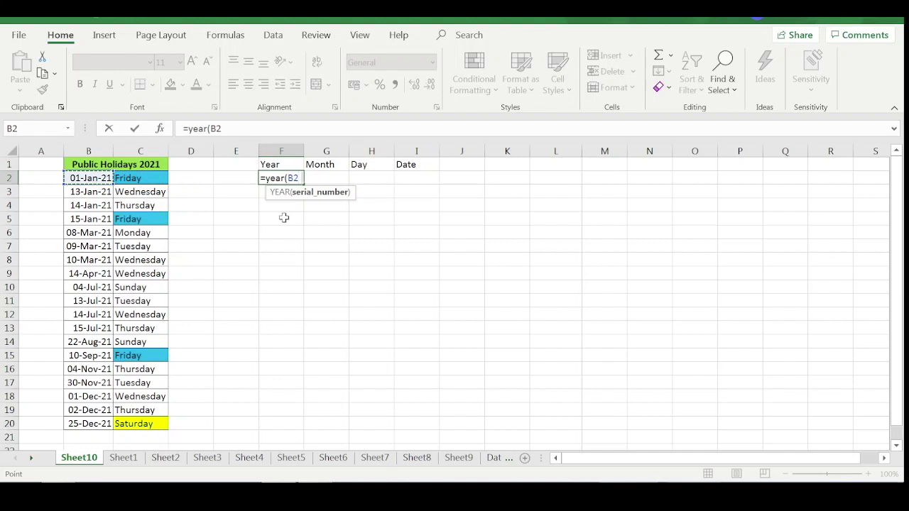
pyautogui.write(')')
pyautogui.press('Return')
# Copy the year formula from F2 down through F19
pyautogui.press('Up')
pyautogui.hotkey('ctrl', 'c')
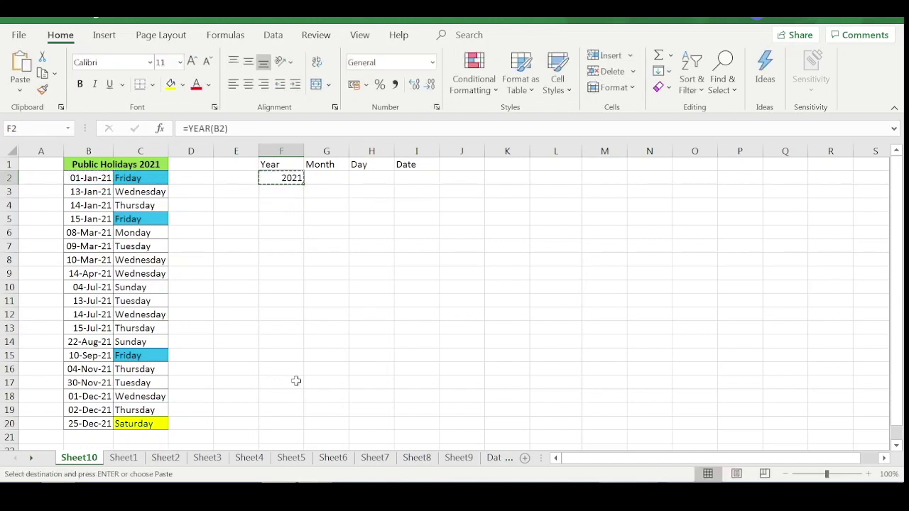
pyautogui.keyDown('shift'); pyautogui.click(284, 410); pyautogui.keyUp('shift')
pyautogui.hotkey('ctrl', 'v')
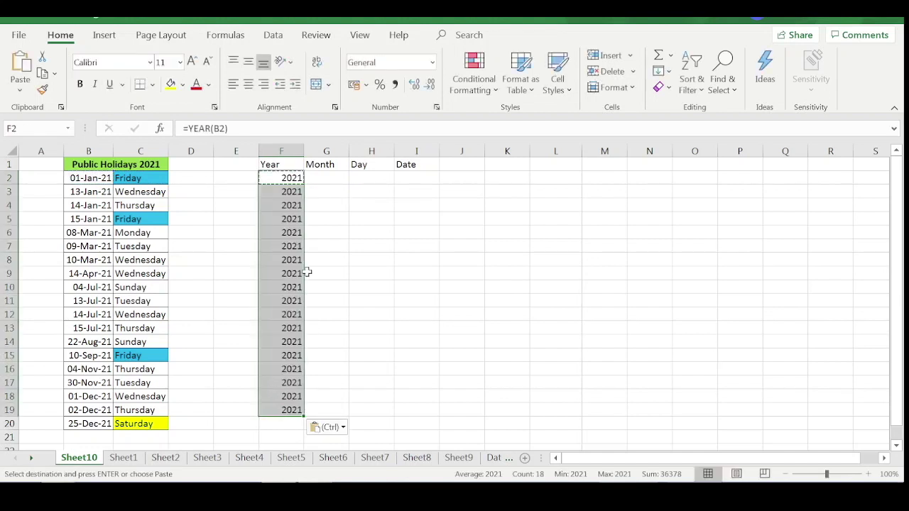
# Enter the formula =MONTH(B2) in cell G2 to extract the month number
pyautogui.click(306, 179)
pyautogui.write('=month(')
pyautogui.press('Left')
pyautogui.press('Left')
pyautogui.press('Left')
pyautogui.press('Left')
pyautogui.press('Left')
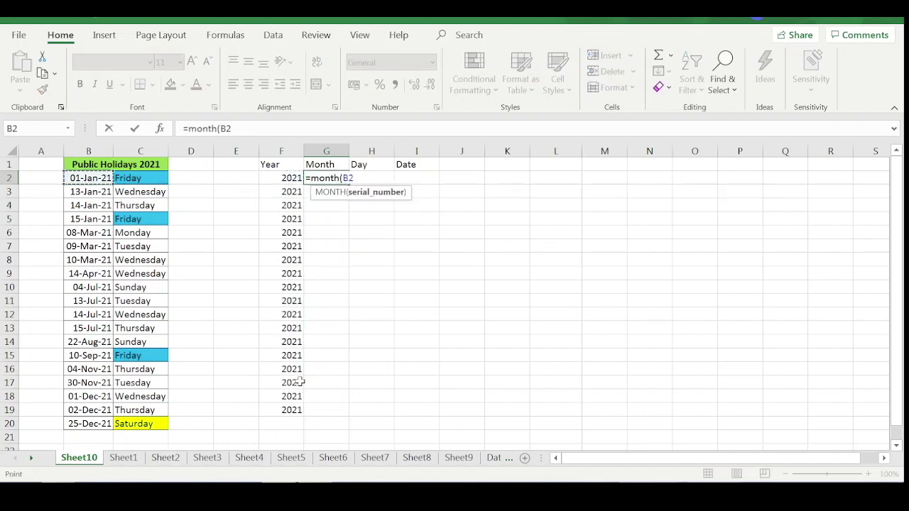
pyautogui.write(')')
pyautogui.hotkey('ctrl', 'Return')
# Copy the month formula from G2 down through G19, matching the filled rows of the first Year column
pyautogui.hotkey('ctrl', 'c')
pyautogui.press('Left')
pyautogui.hotkey('ctrl', 'Down')
pyautogui.press('Right')
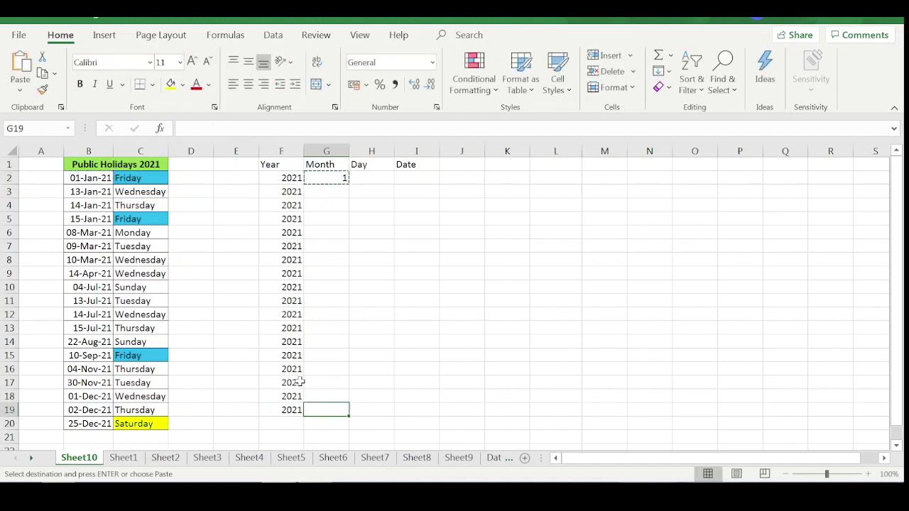
pyautogui.hotkey('shift', 'Up')
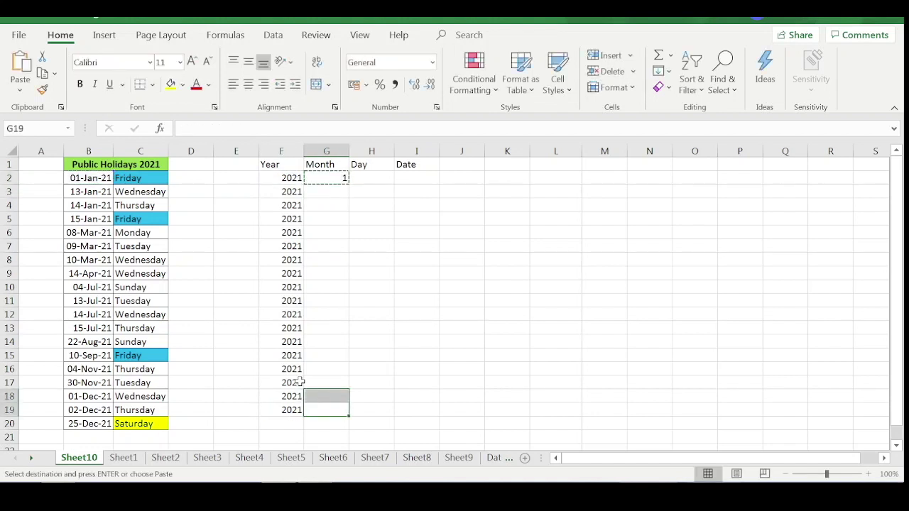
pyautogui.hotkey('ctrl', 'shift', 'Up')
pyautogui.hotkey('ctrl', 'v')
pyautogui.press('Escape')
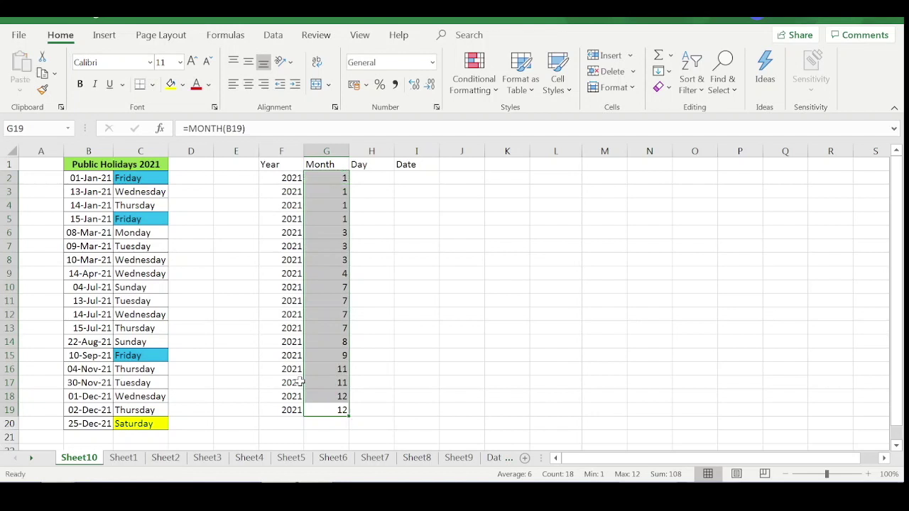
pyautogui.click(334, 232)
pyautogui.click(338, 277)
pyautogui.click(348, 299)
pyautogui.click(339, 355)
pyautogui.click(341, 370)
# Enter a DAY formula referencing B2 in cell H2 to extract the day of the month
pyautogui.click(371, 177)
pyautogui.write('=day(')
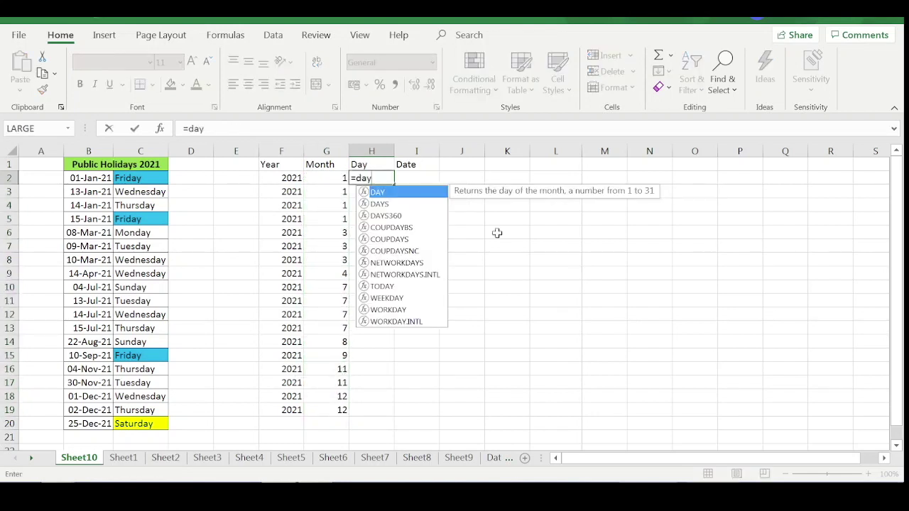
pyautogui.press('Left')
pyautogui.press('Left')
pyautogui.press('Left')
pyautogui.press('Left')
pyautogui.press('Left')
pyautogui.press('Left')
pyautogui.press('Return')
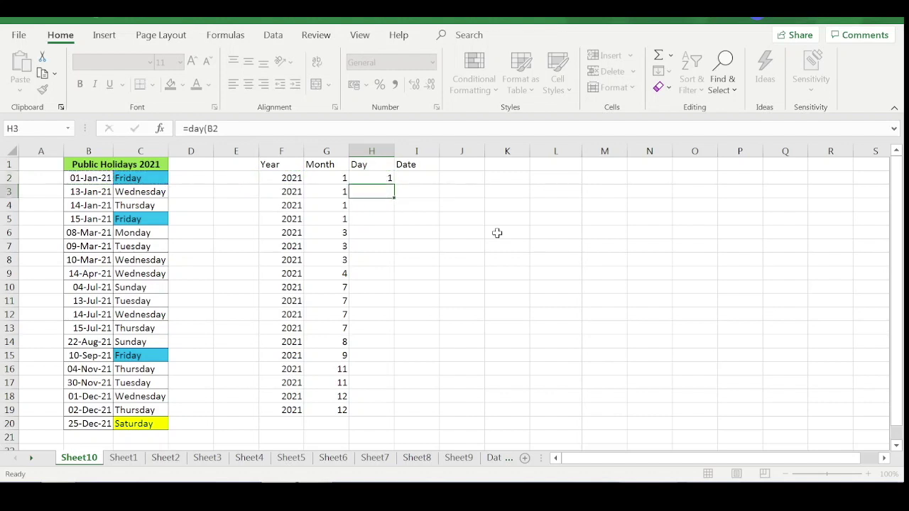
# Copy the day formula from H2 down through H19
pyautogui.press('Up')
pyautogui.hotkey('ctrl', 'c')
pyautogui.press('Left')
pyautogui.hotkey('ctrl', 'Down')
pyautogui.press('Right')
pyautogui.hotkey('ctrl', 'shift', 'Up')
pyautogui.hotkey('ctrl', 'v')
pyautogui.press('Escape')
pyautogui.hotkey('ctrl', 'Up')
pyautogui.press('Down')
pyautogui.press('Down')
pyautogui.press('Down')
pyautogui.press('Down')
pyautogui.press('Up')
pyautogui.press('Up')
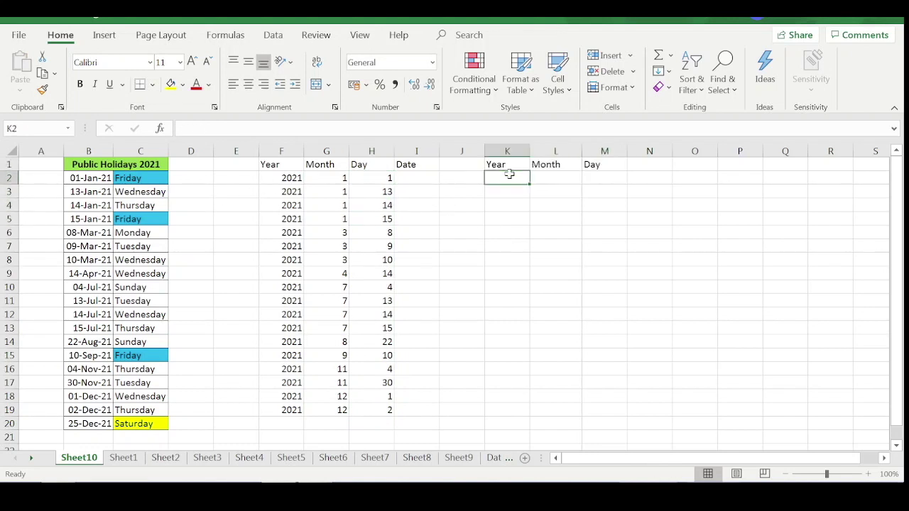
# Enter the formula =TEXT(B2,"yyyy") in cell K2 to return the year as text
pyautogui.write('=text(')
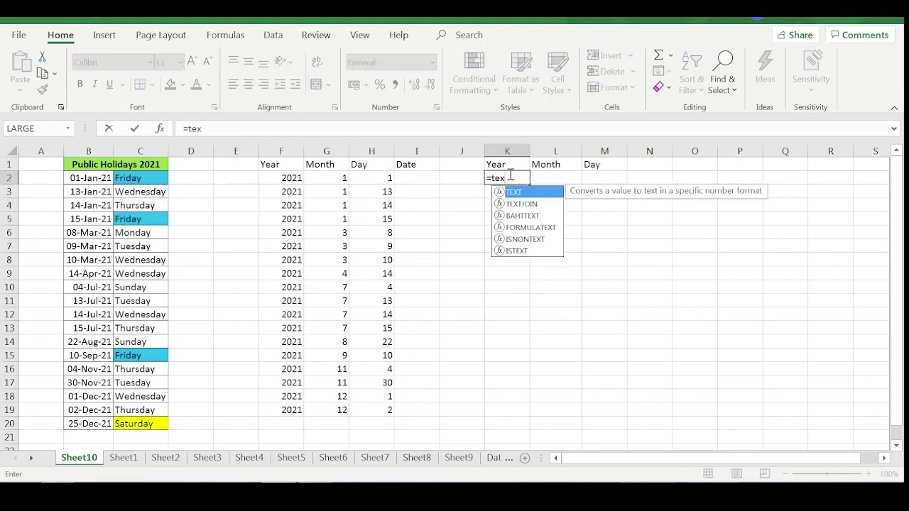
pyautogui.press('Left')
pyautogui.press('Left')
pyautogui.press('Left')
pyautogui.press('Left')
pyautogui.press('Left')
pyautogui.press('Left')
pyautogui.press('Left')
pyautogui.press('Left')
pyautogui.press('Left')
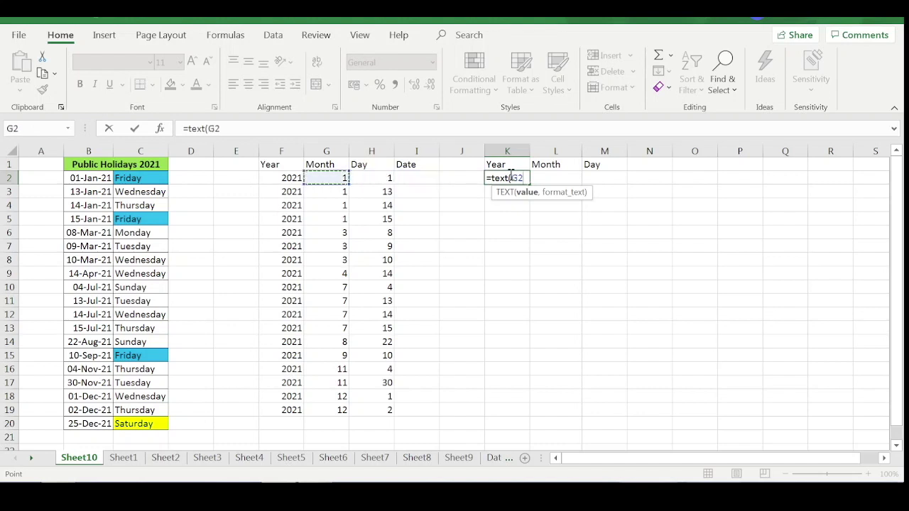
pyautogui.write(',')
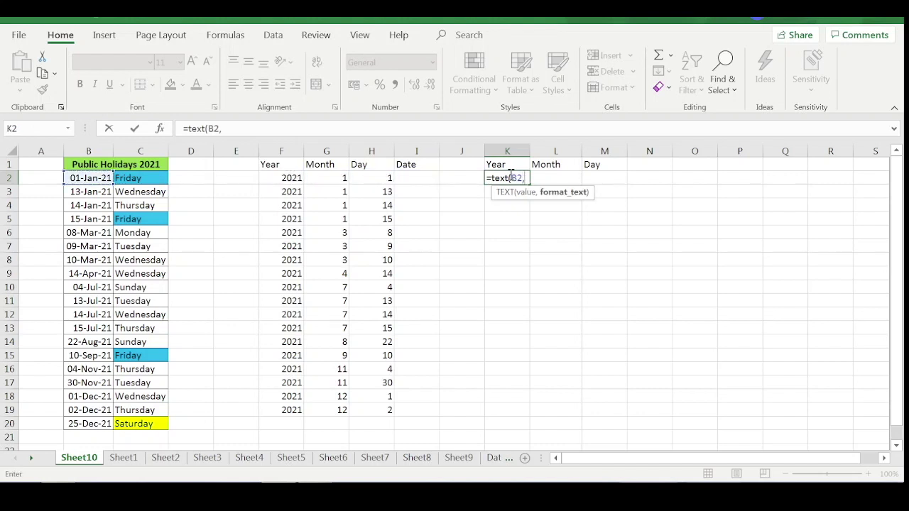
pyautogui.write('"yyyy")')
pyautogui.press('Return')
# Copy the text-based year formula from K2 down through K19
pyautogui.click(510, 177)
pyautogui.hotkey('ctrl', 'c')
pyautogui.press('Left')
pyautogui.press('Left')
pyautogui.press('Left')
pyautogui.hotkey('ctrl', 'Down')
pyautogui.press('Right')
pyautogui.press('Right')
pyautogui.press('Right')
pyautogui.keyDown('shift'); pyautogui.click(510, 176); pyautogui.keyUp('shift')
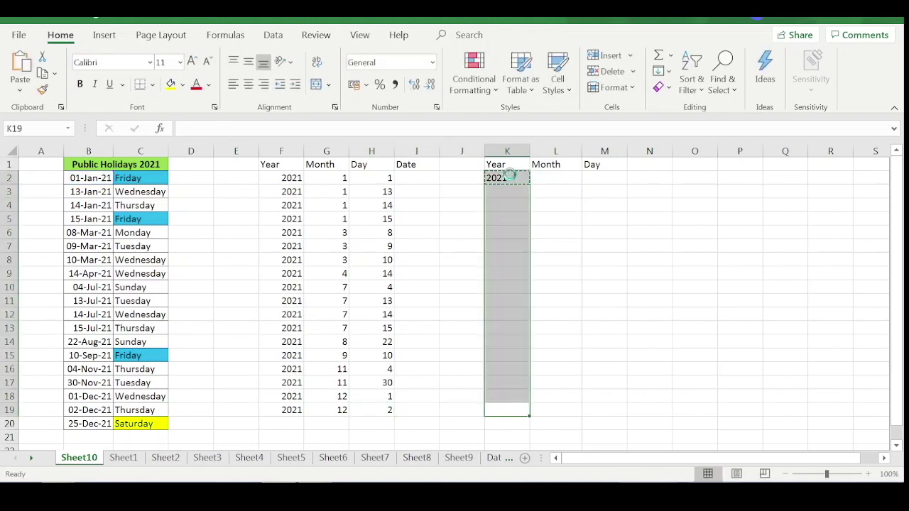
pyautogui.hotkey('ctrl', 'v')
pyautogui.press('Escape')
# Enter the formula =TEXT(B2,"mm") in cell L2 under the second Month heading
pyautogui.click(562, 178)
pyautogui.write('=text')
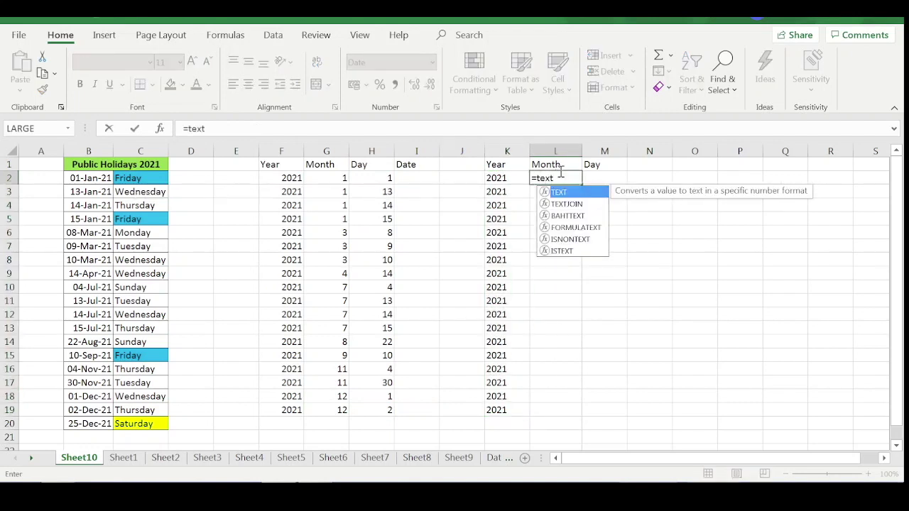
pyautogui.write('(')
pyautogui.press('Left')
pyautogui.press('Left')
pyautogui.press('Left')
pyautogui.press('Left')
pyautogui.press('Left')
pyautogui.press('Left')
pyautogui.press('Left')
pyautogui.press('Left')
pyautogui.press('Left')
pyautogui.press('Left')
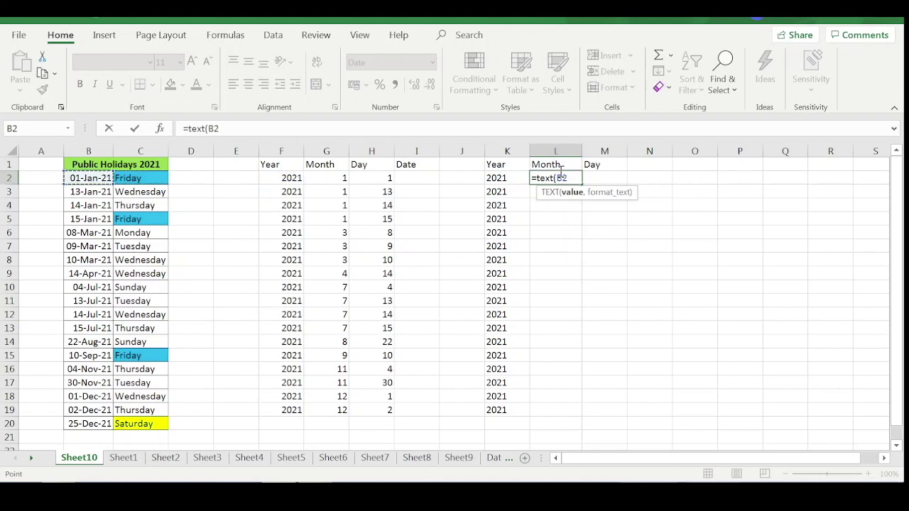
pyautogui.write(',"mmm')
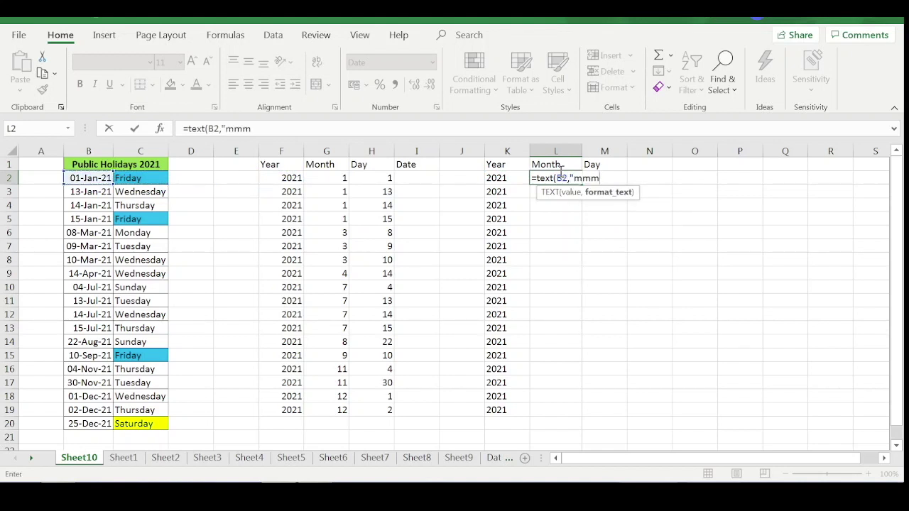
pyautogui.press('BackSpace')
pyautogui.write('")')
pyautogui.press('Return')
# Change the format code in L2's TEXT formula to "mmm" for the abbreviated month name
pyautogui.click(562, 175)
pyautogui.doubleClick(561, 175)
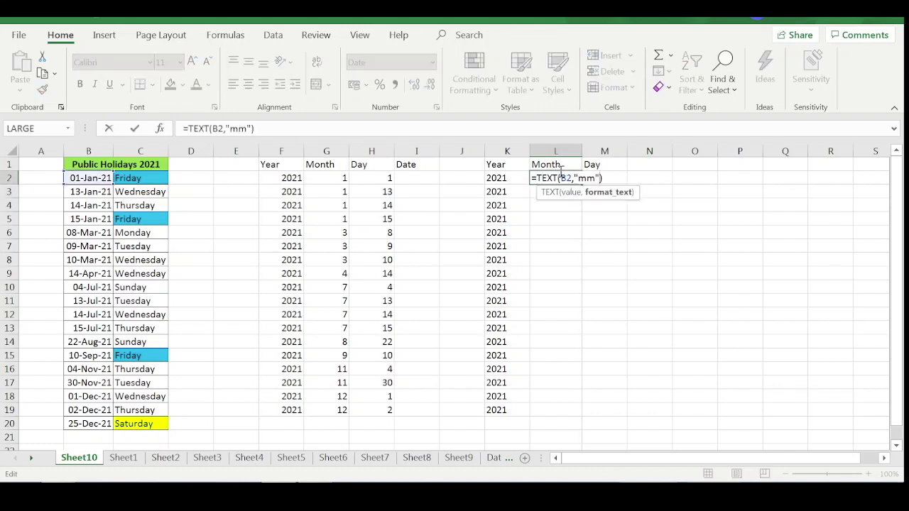
pyautogui.write('m')
pyautogui.hotkey('ctrl', 'Return')
# Copy the month-name formula from L2 down through L19
pyautogui.hotkey('ctrl', 'c')
pyautogui.press('Left')
pyautogui.hotkey('ctrl', 'Down')
pyautogui.press('Right')
pyautogui.hotkey('ctrl', 'shift', 'Up')
pyautogui.hotkey('ctrl', 'v')
pyautogui.press('Escape')
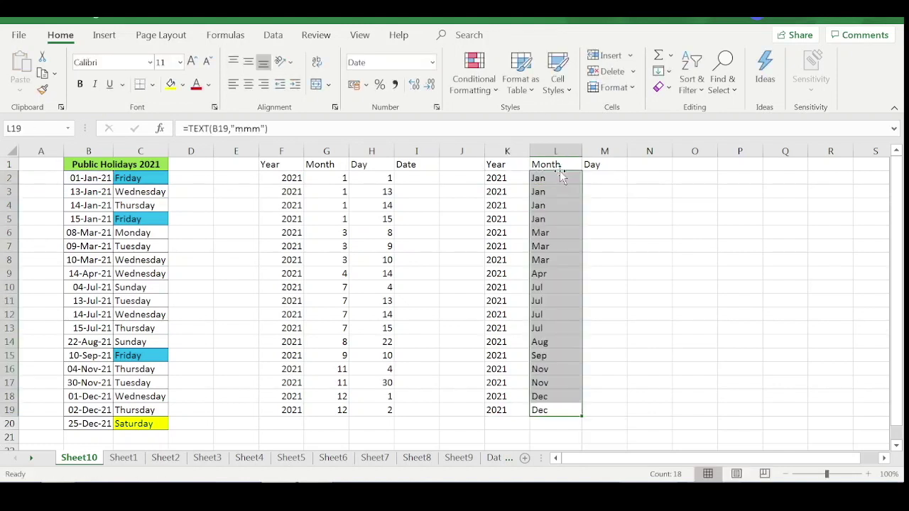
# Enter the formula =TEXT(B2,"DDD") in cell M2 to return the abbreviated weekday name
pyautogui.hotkey('ctrl', 'Up')
pyautogui.press('Right')
pyautogui.press('Down')
pyautogui.write('=')
pyautogui.press('Left')
pyautogui.press('Right')
pyautogui.press('BackSpace')
pyautogui.press('BackSpace')
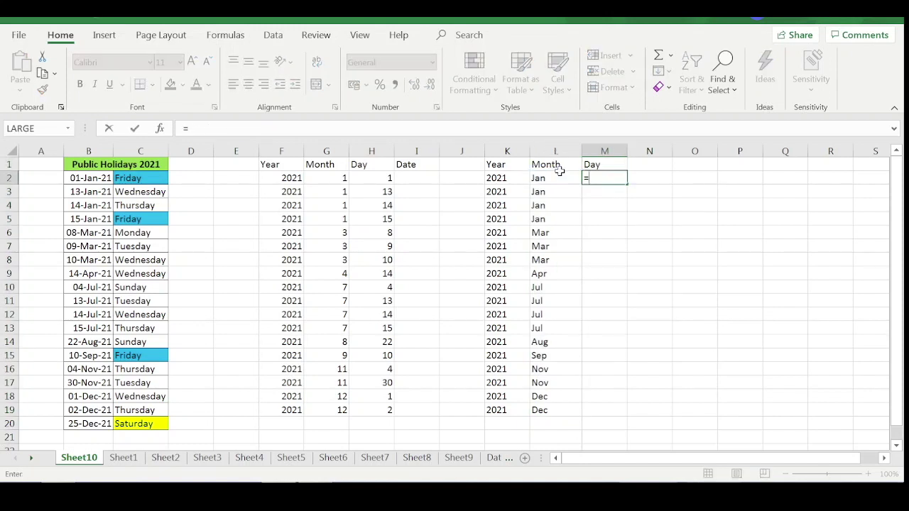
pyautogui.write('text(')
pyautogui.press('Left')
pyautogui.press('Left')
pyautogui.press('Left')
pyautogui.press('Left')
pyautogui.press('Left')
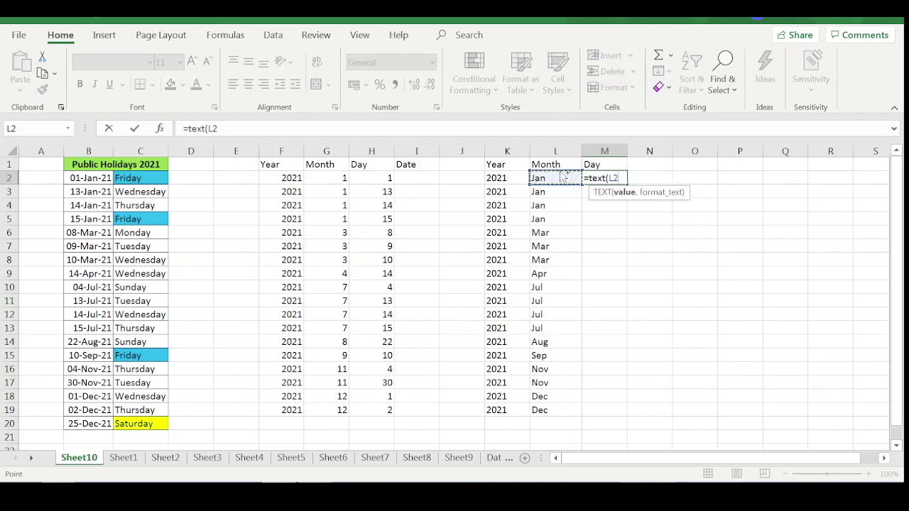
pyautogui.press('Left')
pyautogui.press('Left')
pyautogui.press('Left')
pyautogui.press('Left')
pyautogui.press('Left')
pyautogui.press('Left')
pyautogui.write(',DDD')
pyautogui.press('BackSpace')
pyautogui.press('BackSpace')
pyautogui.press('BackSpace')
pyautogui.write('"DDD")')
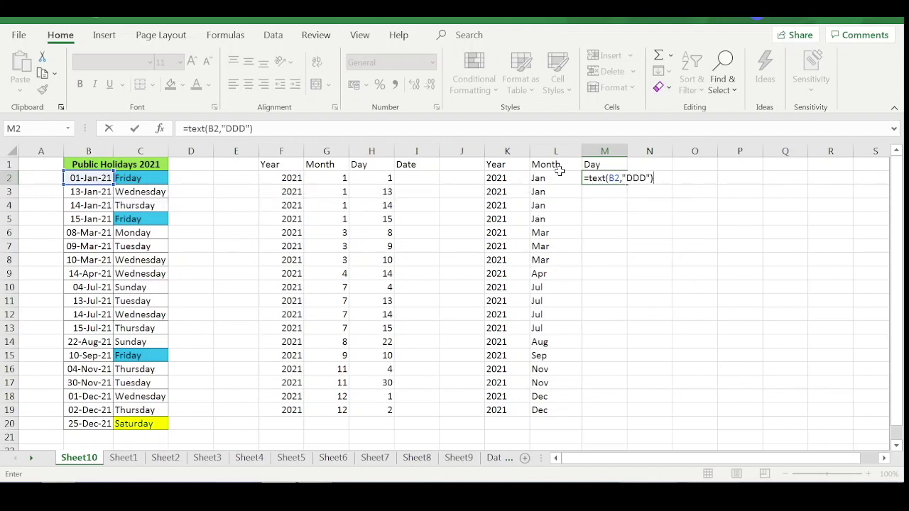
pyautogui.hotkey('ctrl', 'Return')
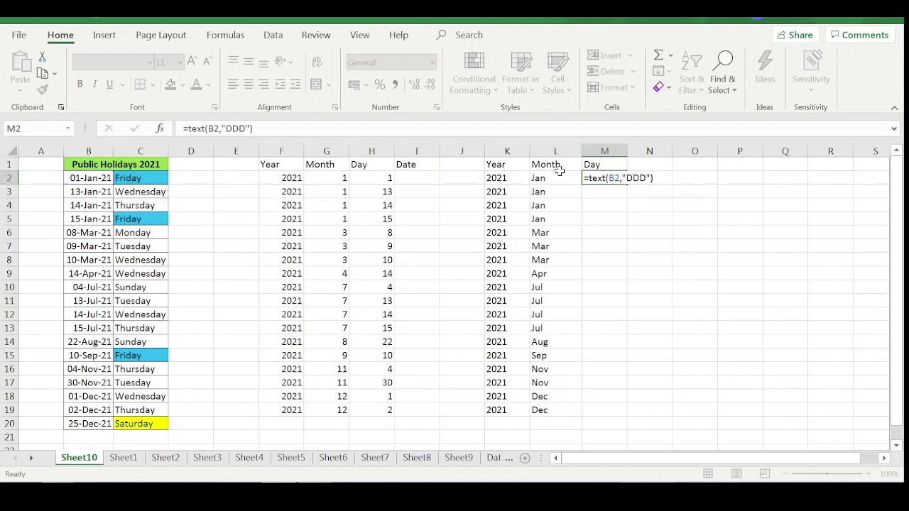
# Copy the weekday formula from M2 down through M19
pyautogui.hotkey('ctrl', 'c')
pyautogui.press('Left')
pyautogui.press('Down')
pyautogui.press('Right')
pyautogui.press('Left')
pyautogui.hotkey('ctrl', 'Down')
pyautogui.press('Right')
pyautogui.hotkey('ctrl', 'shift', 'Up')
pyautogui.hotkey('ctrl', 'v')
# Add a fourth d to the format code in M2's TEXT formula to spell out the full weekday name
pyautogui.hotkey('ctrl', 'Up')
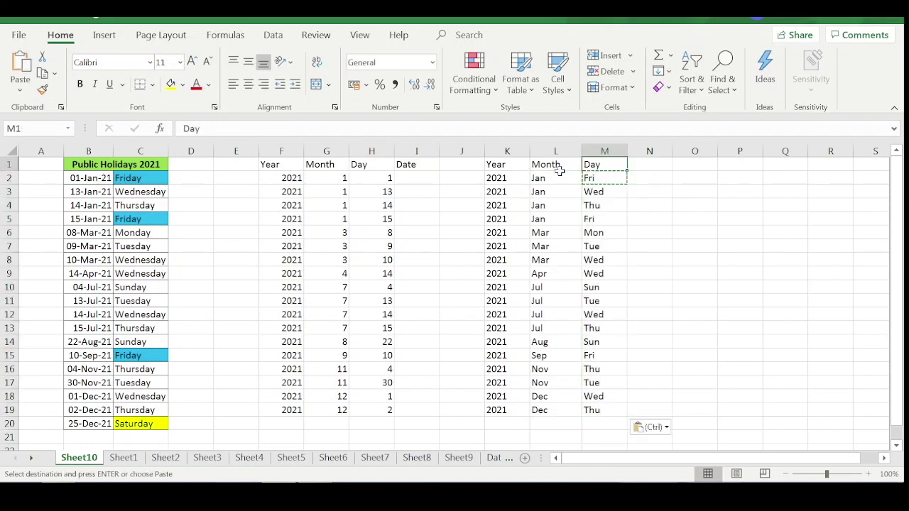
pyautogui.press('Down')
pyautogui.press('F2')
pyautogui.press('Left')
pyautogui.press('Left')
pyautogui.write('d')
pyautogui.press('Return')
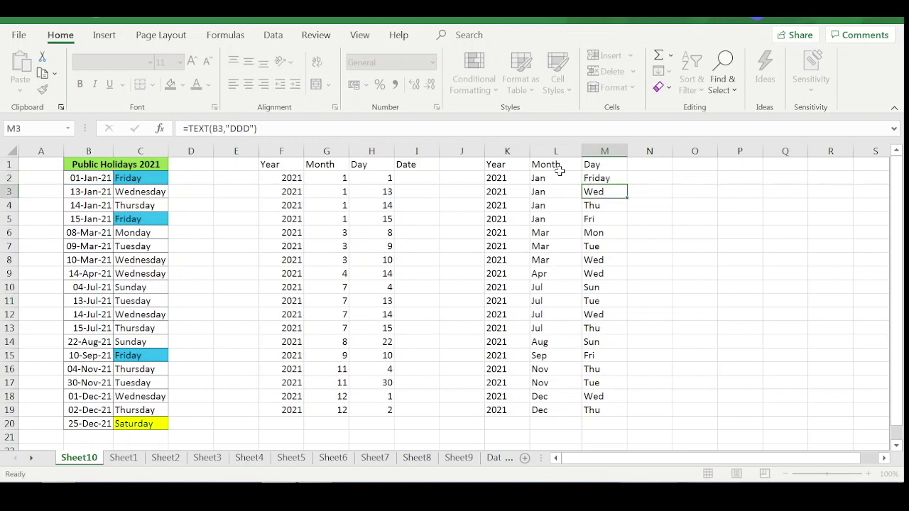
# Copy the full-weekday-name formula from M2 down through M19
pyautogui.press('Up')
pyautogui.hotkey('ctrl', 'c')
pyautogui.hotkey('ctrl', 'shift', 'Down')
pyautogui.hotkey('ctrl', 'v')
pyautogui.press('Escape')
# Enter the formula =DATE(F2,G2,H2) in cell I2 to rebuild the date from its year, month and day
pyautogui.press('Left')
pyautogui.press('Left')
pyautogui.press('Left')
pyautogui.press('Left')
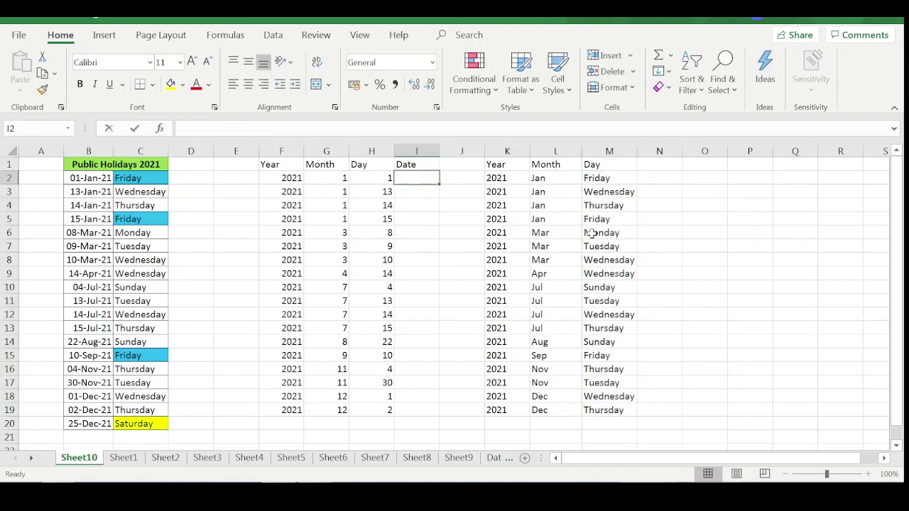
pyautogui.write('=')
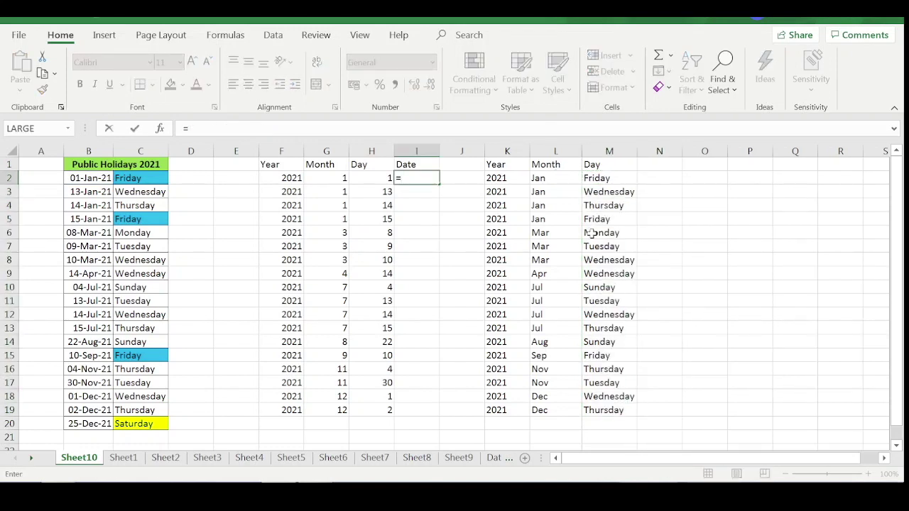
pyautogui.write('date(')
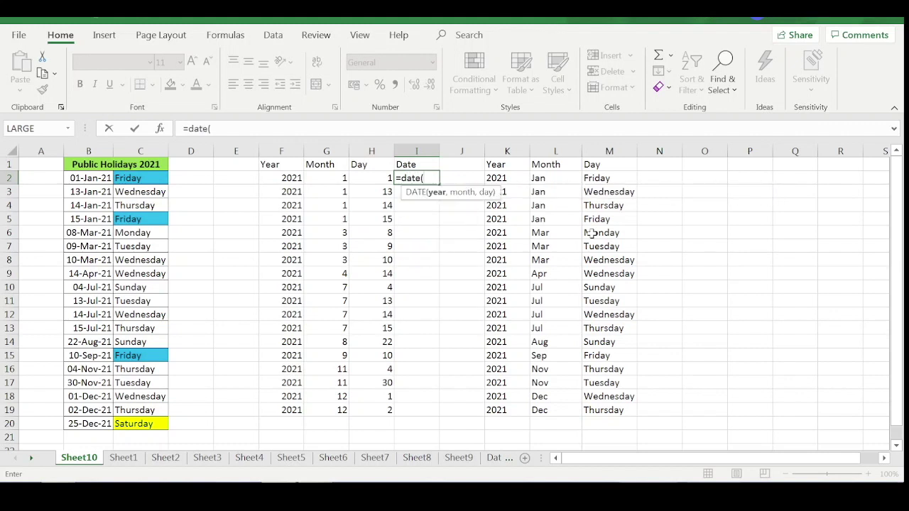
pyautogui.press('Left')
pyautogui.press('Left')
pyautogui.press('Left')
pyautogui.write(',')
pyautogui.press('Left')
pyautogui.press('Left')
pyautogui.press('Left')
pyautogui.press('Right')
pyautogui.write(',')
pyautogui.press('Left')
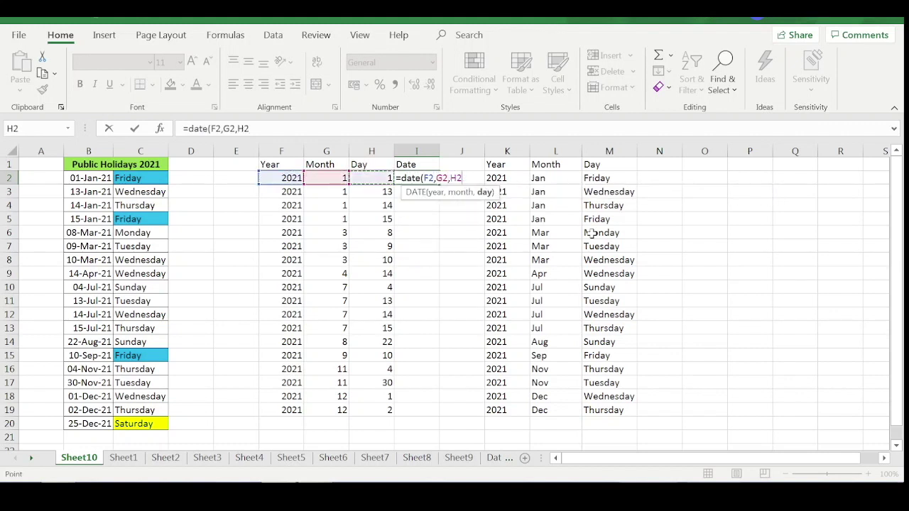
pyautogui.write(')')
pyautogui.hotkey('ctrl', 'Return')
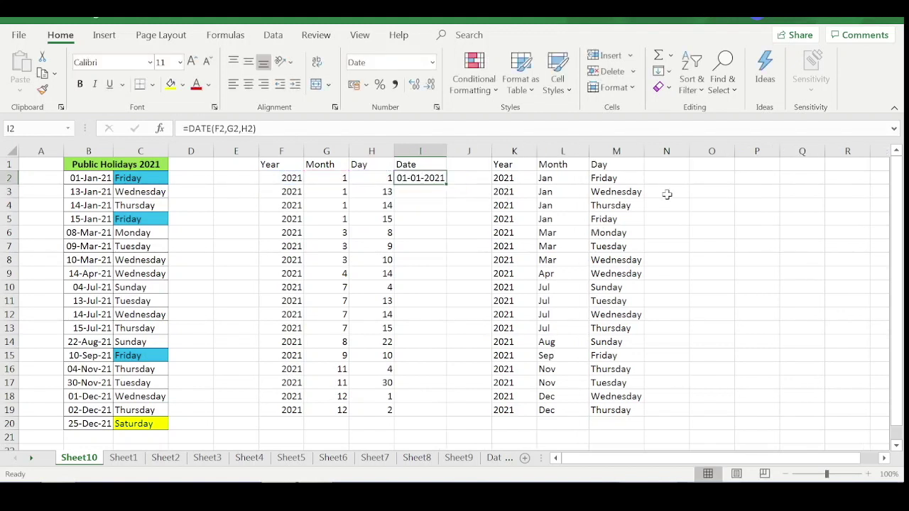
# Fill the DATE formula from I2 down through I19 and check the results against their year, month and day cells
pyautogui.doubleClick(442, 185)
pyautogui.click(432, 182)
pyautogui.click(431, 204)
pyautogui.click(427, 248)
pyautogui.moveTo(422, 293); pyautogui.dragTo(420, 299)
pyautogui.click(292, 191)
pyautogui.click(334, 188)
pyautogui.click(363, 188)
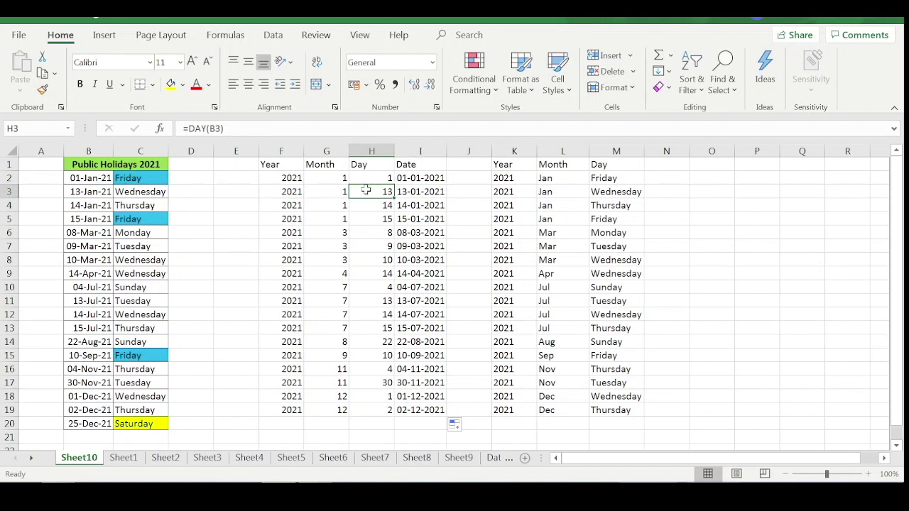
# Apply the custom number format dd-mmm-yyyy to I2 and fill it down the Date column
pyautogui.click(440, 180)
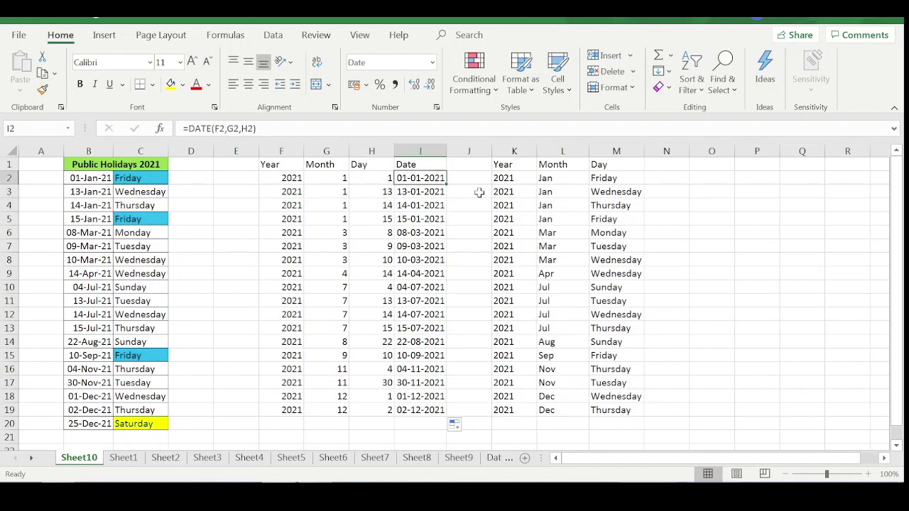
pyautogui.hotkey('ctrl', '1')
pyautogui.click(292, 177)
pyautogui.click(382, 113)
pyautogui.write('mmm-yyyy')
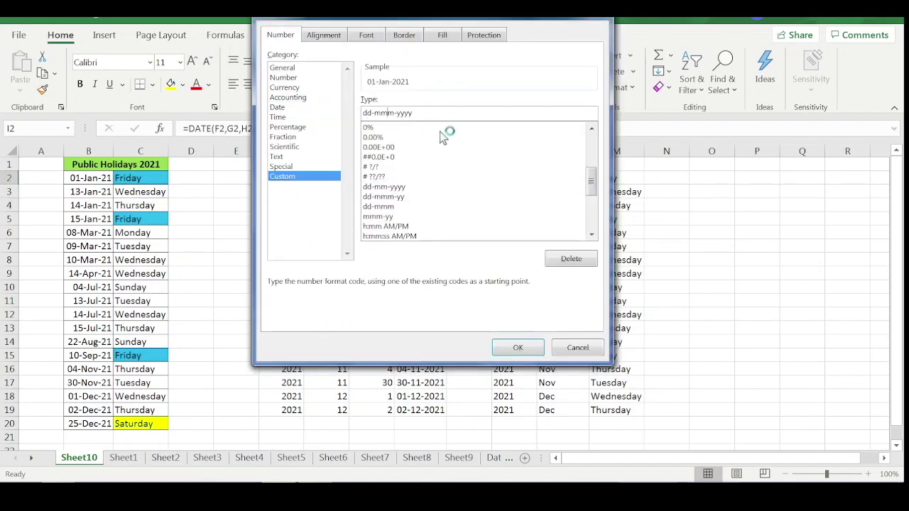
pyautogui.click(509, 347)
pyautogui.doubleClick(447, 187)
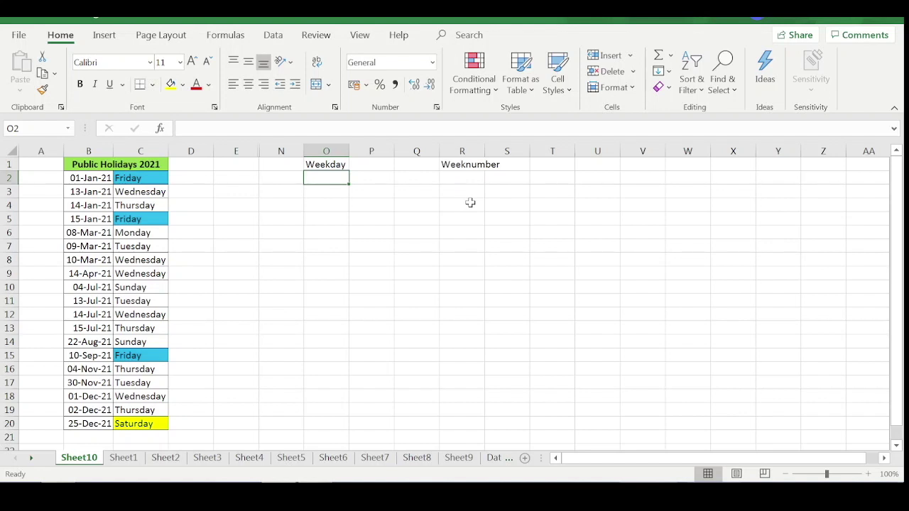
# Enter the formula =WEEKDAY(B2) in cell O2 and compare it with the weekday listed in C2
pyautogui.write('=wee')
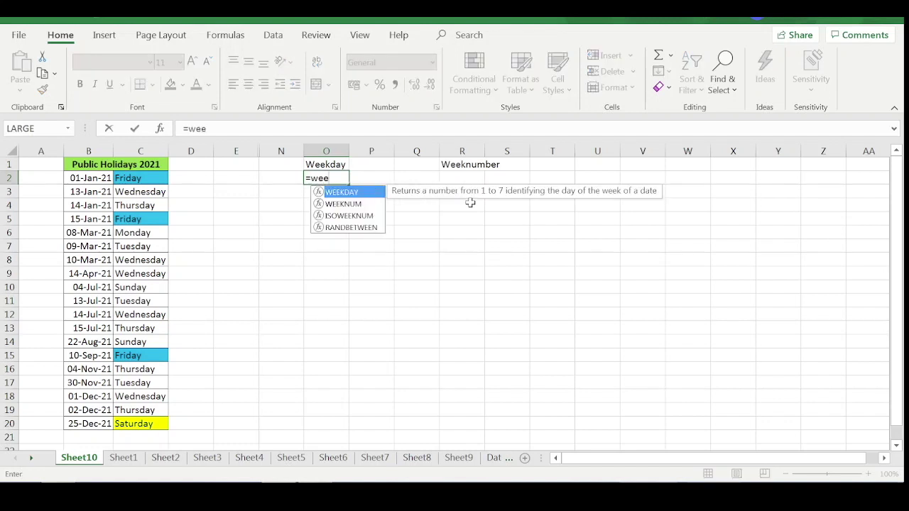
pyautogui.write('kday(')
pyautogui.press('Left')
pyautogui.press('Left')
pyautogui.press('Left')
pyautogui.press('Left')
pyautogui.press('Left')
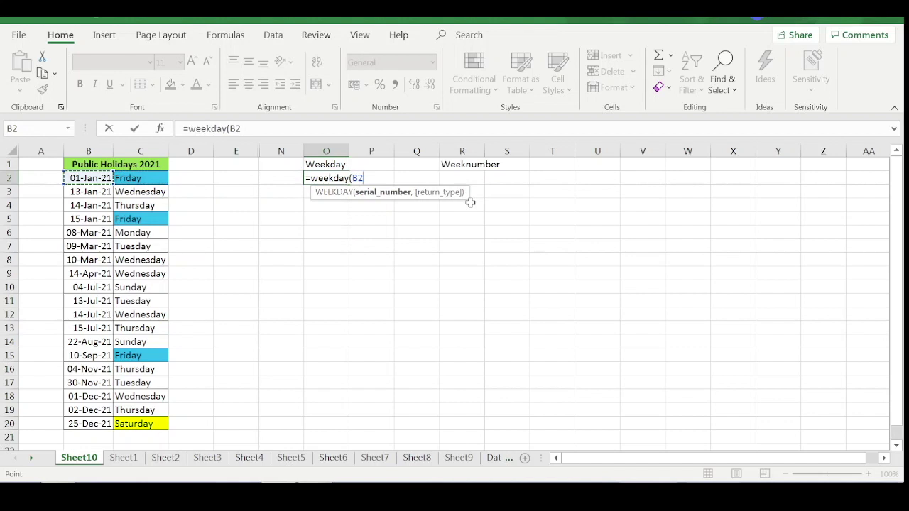
pyautogui.write(',')
pyautogui.write(')')
pyautogui.press('Return')
pyautogui.press('Up')
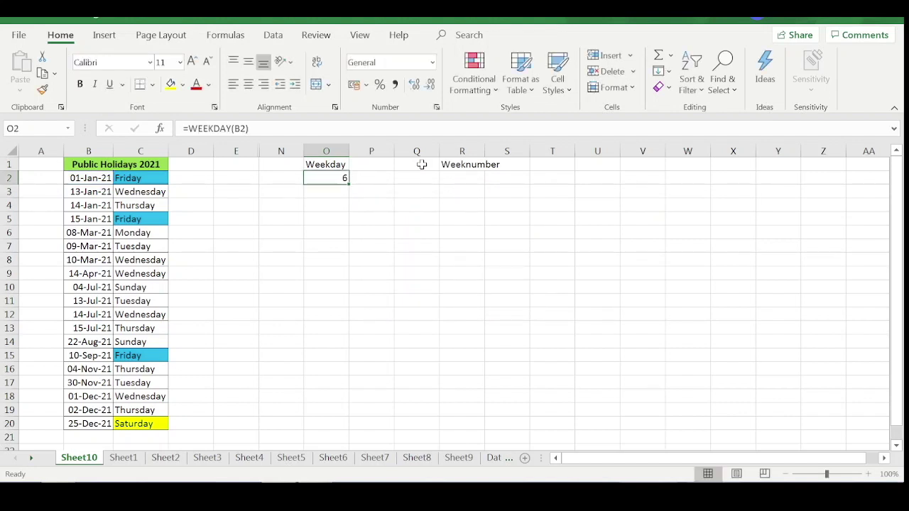
pyautogui.click(145, 179)
pyautogui.click(326, 178)
# Enter the formula =WEEKDAY(B3,11) in cell O3 so the week is numbered from Monday
pyautogui.press('Down')
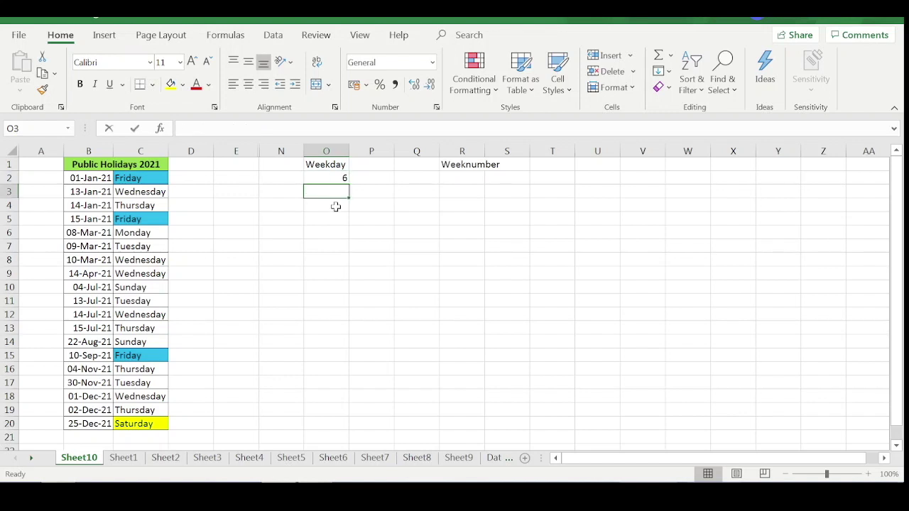
pyautogui.write('=wee')
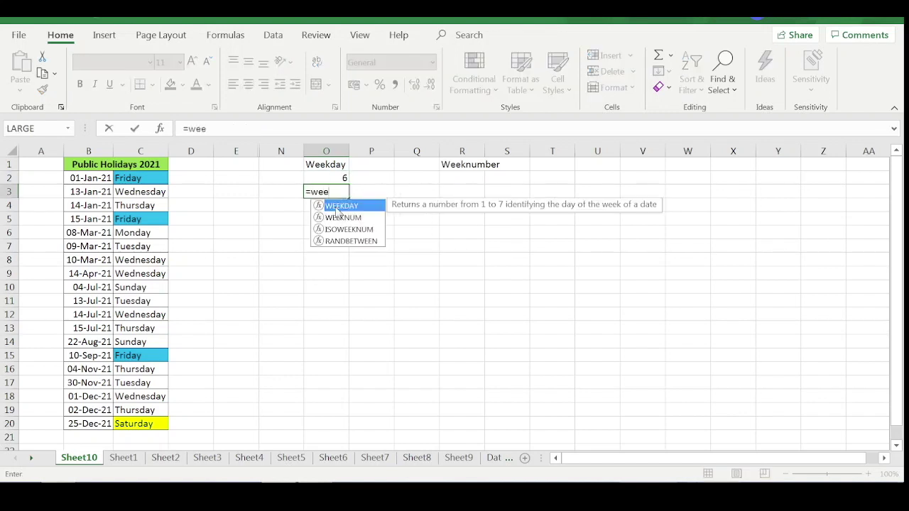
pyautogui.write('kday')
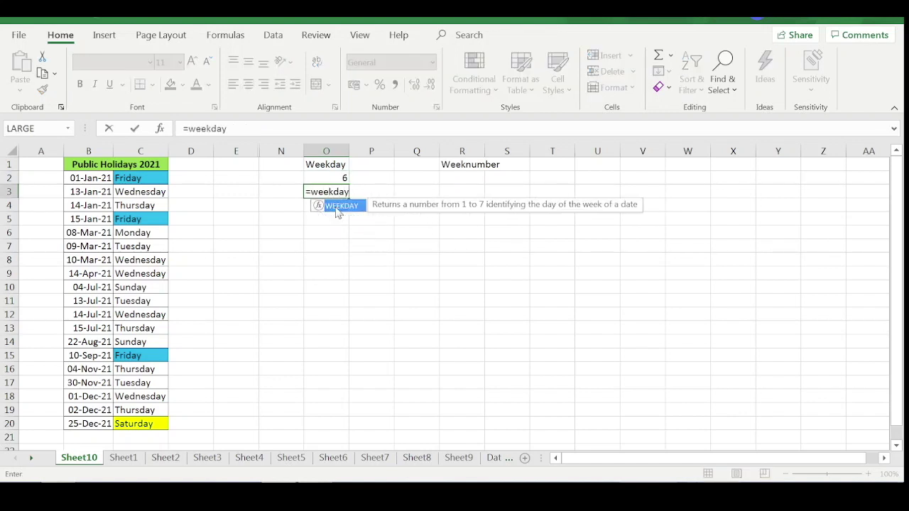
pyautogui.write('(')
pyautogui.press('Left')
pyautogui.press('Left')
pyautogui.press('Left')
pyautogui.press('Left')
pyautogui.press('Left')
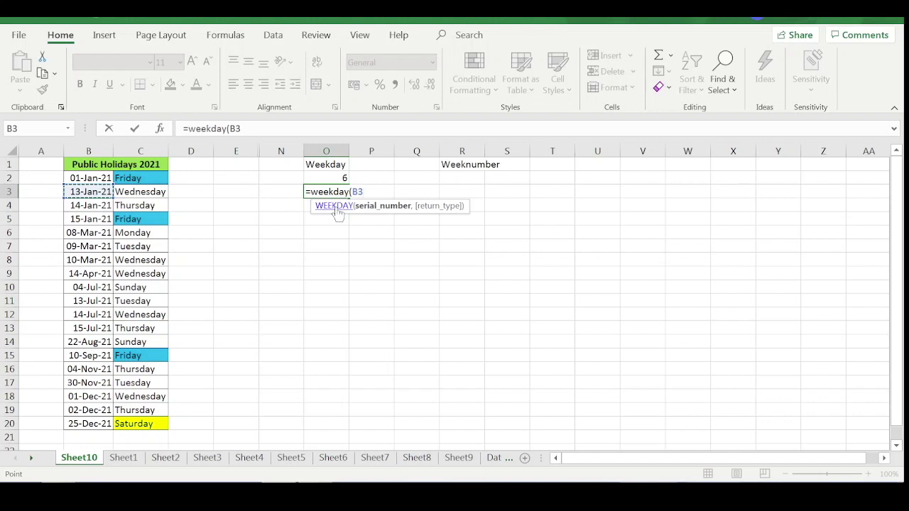
pyautogui.write(',')
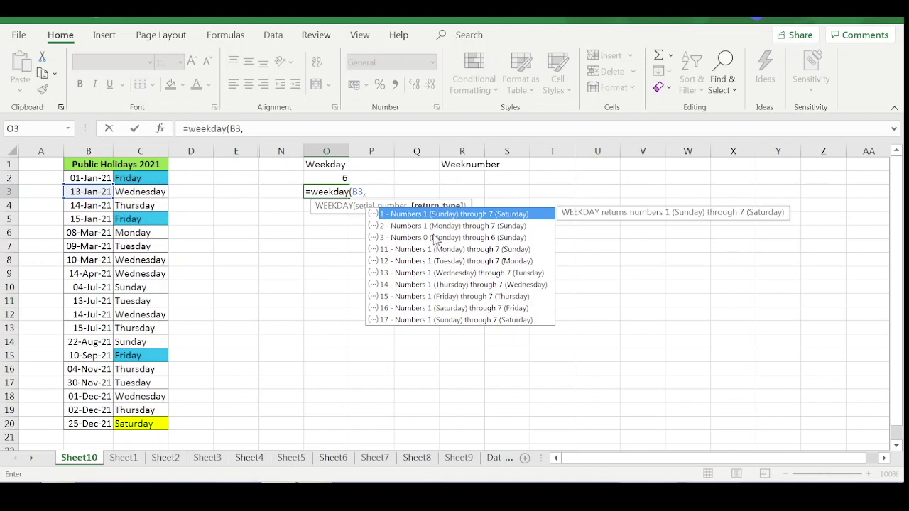
pyautogui.click(462, 250)
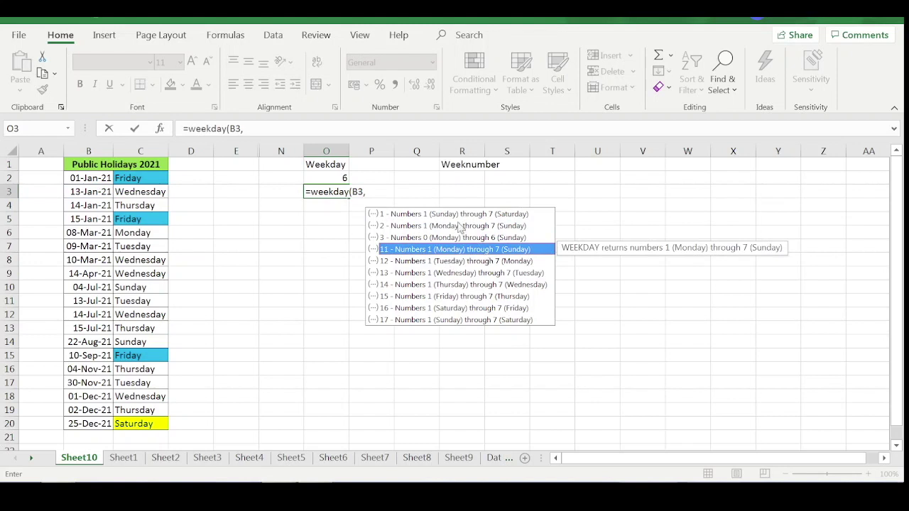
pyautogui.click(368, 192)
pyautogui.write('11')
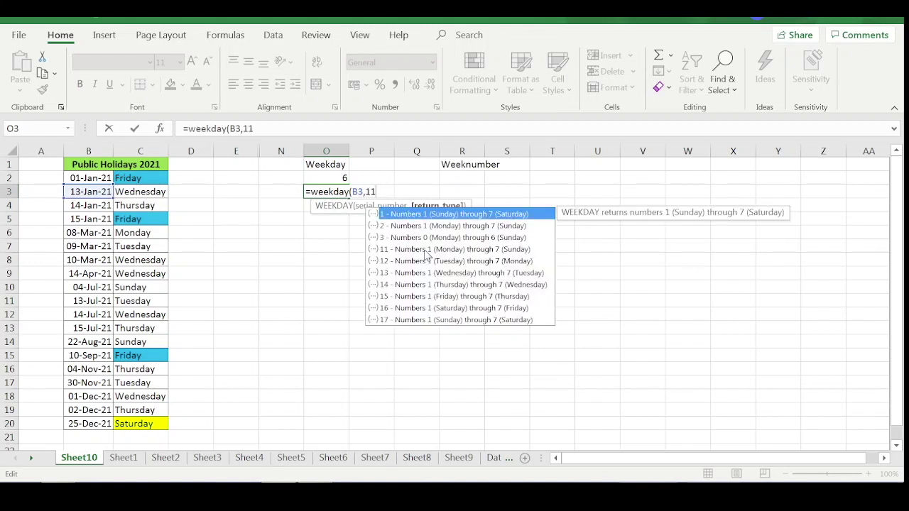
pyautogui.write(')')
pyautogui.press('Return')
pyautogui.press('Up')
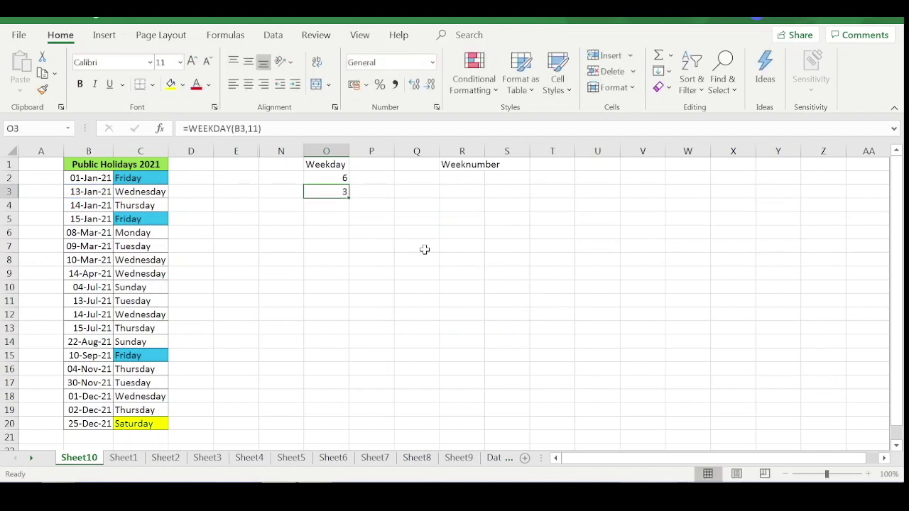
# Enter the formula =WEEKDAY(B4,16) in cell O4 and review the formulas above it
pyautogui.press('Down')
pyautogui.press('Up')
pyautogui.press('Down')
pyautogui.write('=')
pyautogui.write('WEEKDAY(B4,16)')
pyautogui.hotkey('ctrl', 'Return')
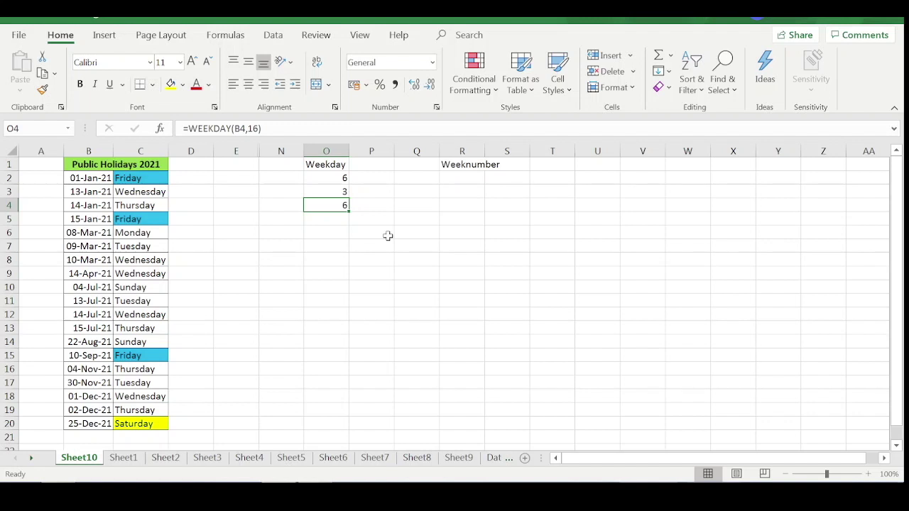
pyautogui.press('Up')
pyautogui.press('Up')
pyautogui.press('Up')
pyautogui.press('Down')
pyautogui.press('Down')
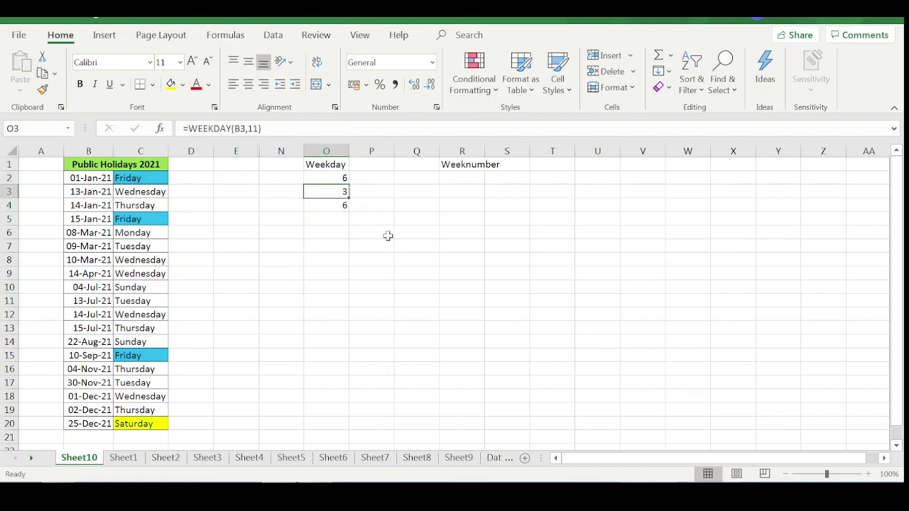
# Enter the formula =WEEKNUM(B2) in cell R2 under the Weeknumber heading
pyautogui.press('Right')
pyautogui.press('Up')
pyautogui.press('Right')
pyautogui.press('Right')
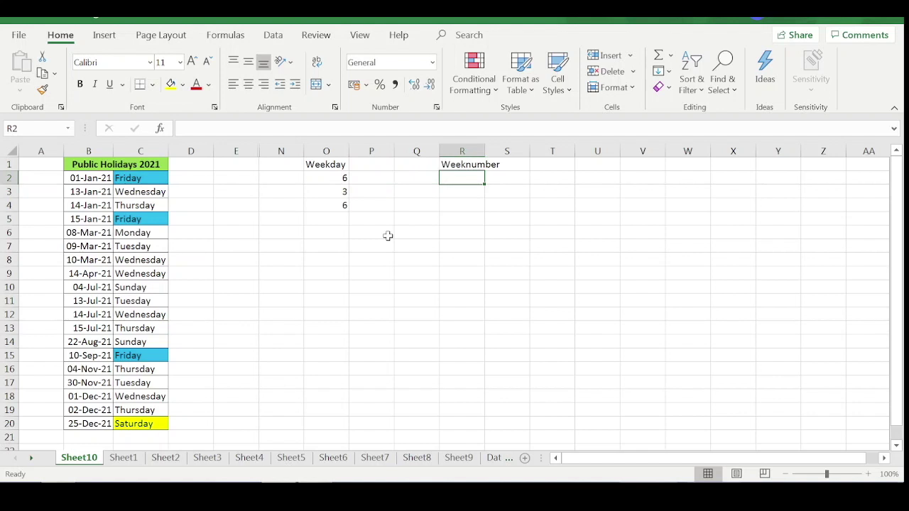
pyautogui.write('=week')
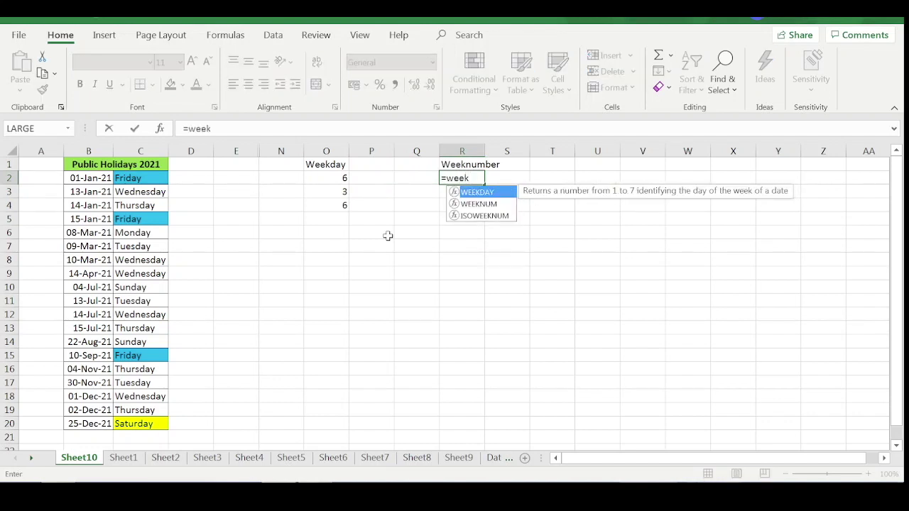
pyautogui.press('Down')
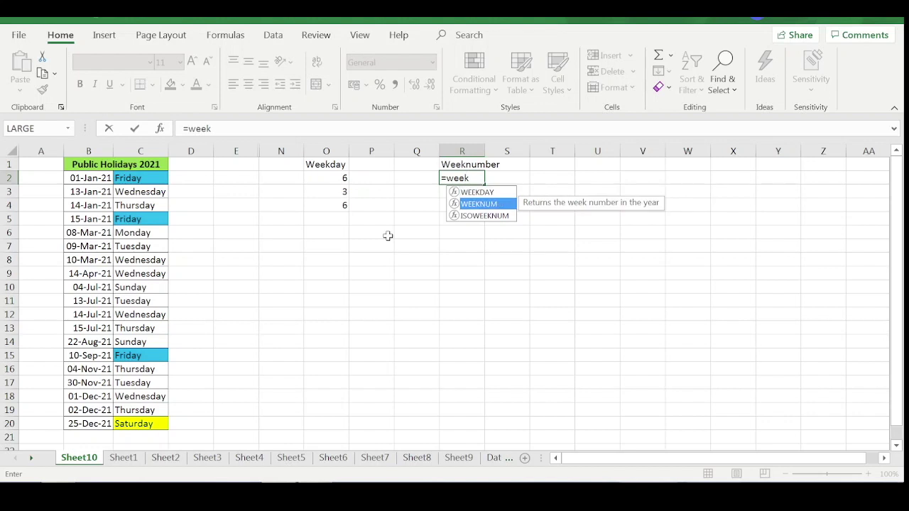
pyautogui.press('Tab')
pyautogui.write('B2)')
pyautogui.press('Return')
pyautogui.press('Up')
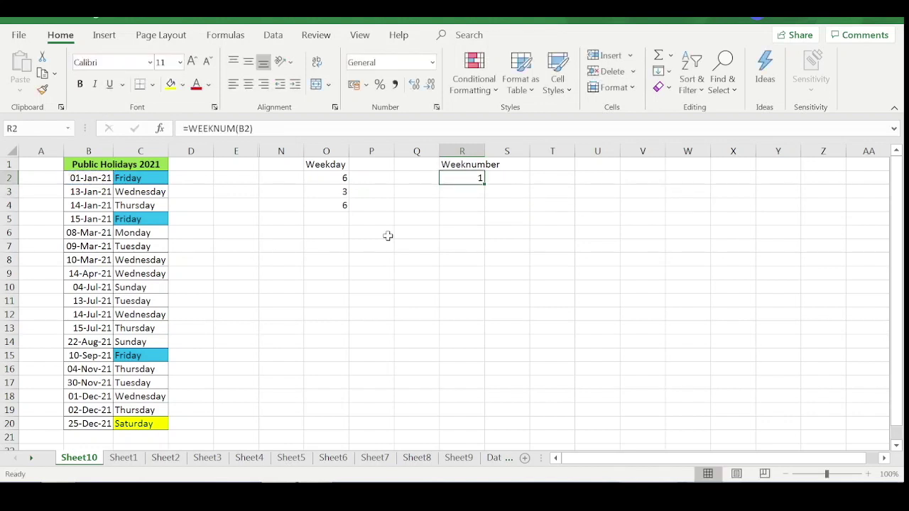
# Copy the WEEKNUM formula from R2 into R3 and inspect its cell reference
pyautogui.hotkey('ctrl', 'c')
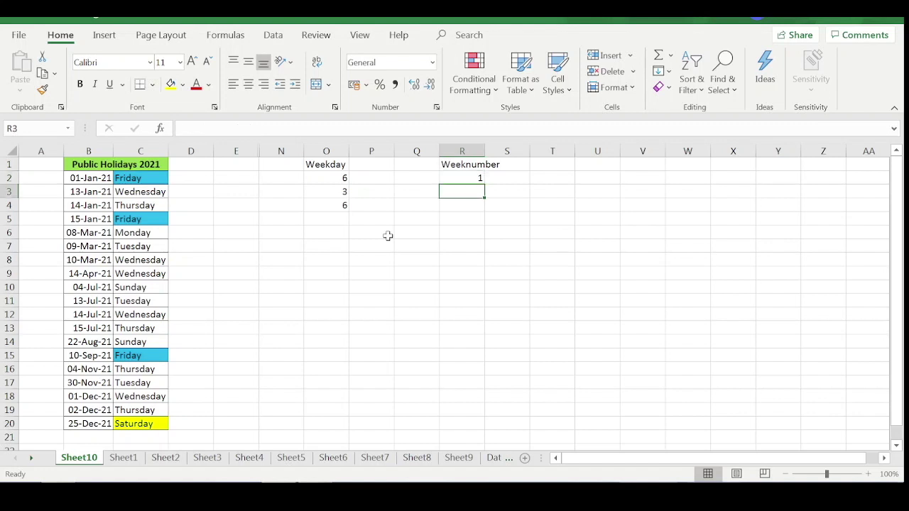
pyautogui.press('Down')
pyautogui.hotkey('ctrl', 'v')
pyautogui.press('Escape')
pyautogui.press('F2')
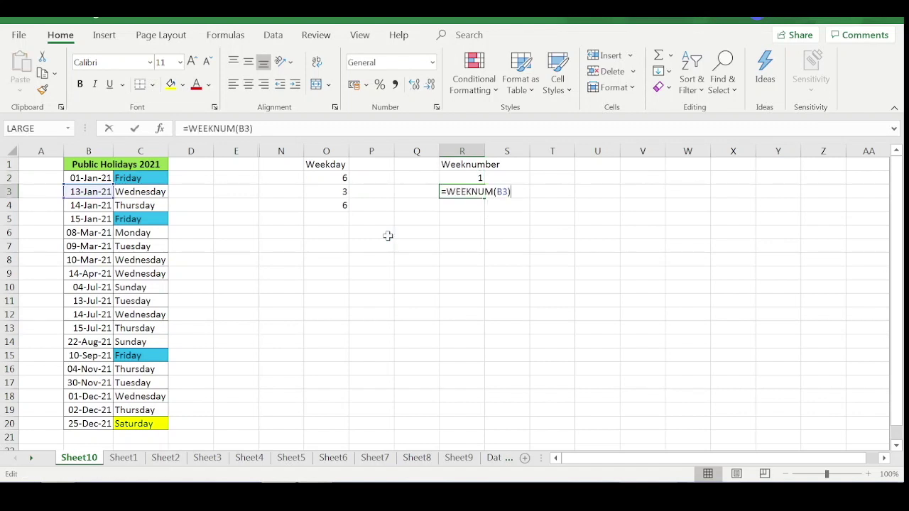
pyautogui.press('Escape')
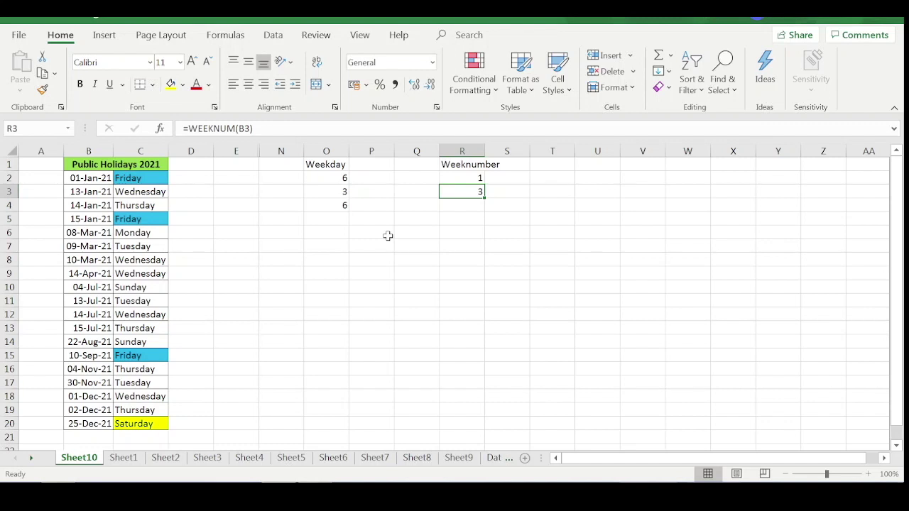
# Fill the WEEKNUM formula from R3 down through R6
pyautogui.press('Down')
pyautogui.hotkey('ctrl', 'd')
pyautogui.press('Down')
pyautogui.hotkey('ctrl', 'd')
pyautogui.press('Down')
pyautogui.hotkey('ctrl', 'd')
pyautogui.press('Down')
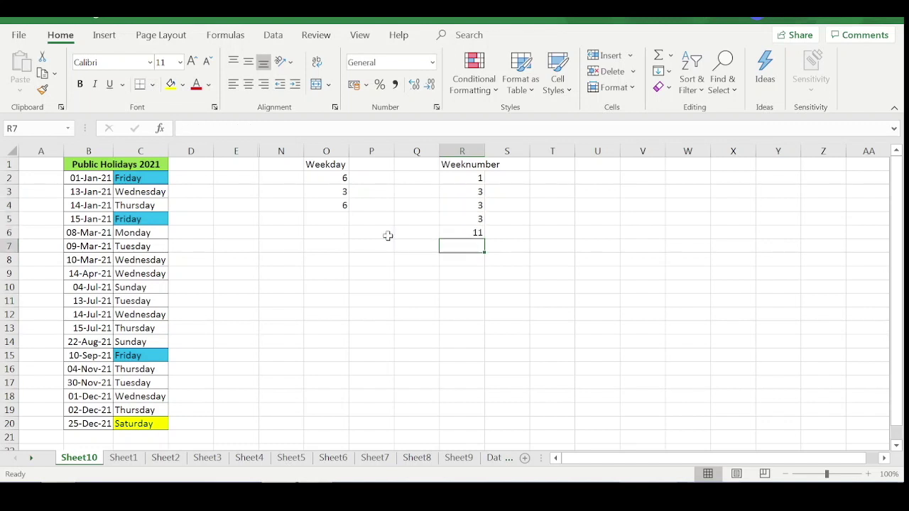
pyautogui.press('Up')
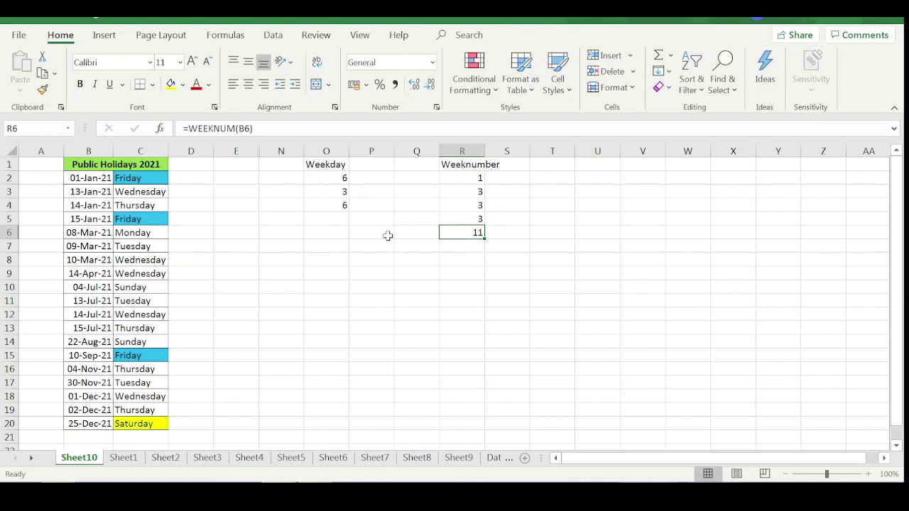
# Trace row 6 back towards its holiday date to check the week number in R6
pyautogui.press('Left')
pyautogui.press('Left')
pyautogui.press('Left')
pyautogui.press('Left')
pyautogui.press('Left')
pyautogui.press('Left')
pyautogui.press('Left')
pyautogui.press('Left')
pyautogui.press('Left')
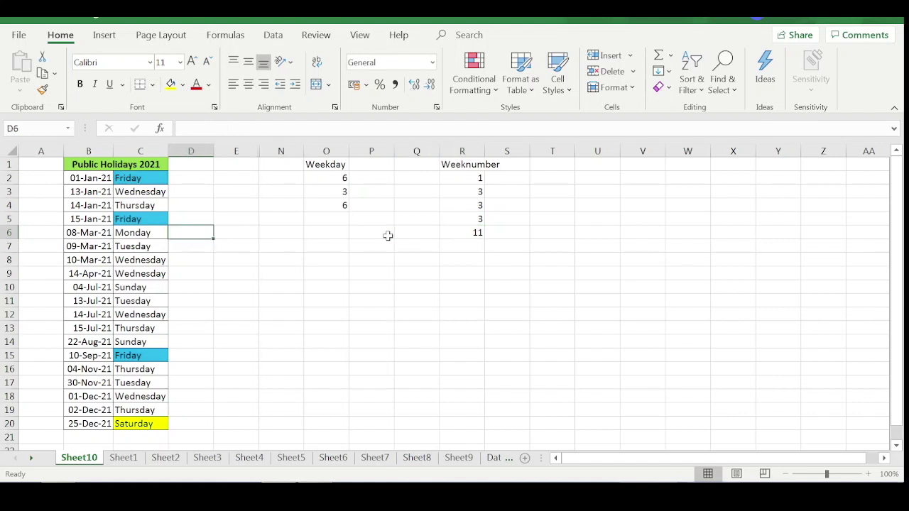
pyautogui.press('Right')
pyautogui.press('Right')
pyautogui.press('Right')
pyautogui.press('Right')
pyautogui.press('Right')
pyautogui.press('Right')
pyautogui.press('Right')
pyautogui.press('Right')
pyautogui.press('Right')
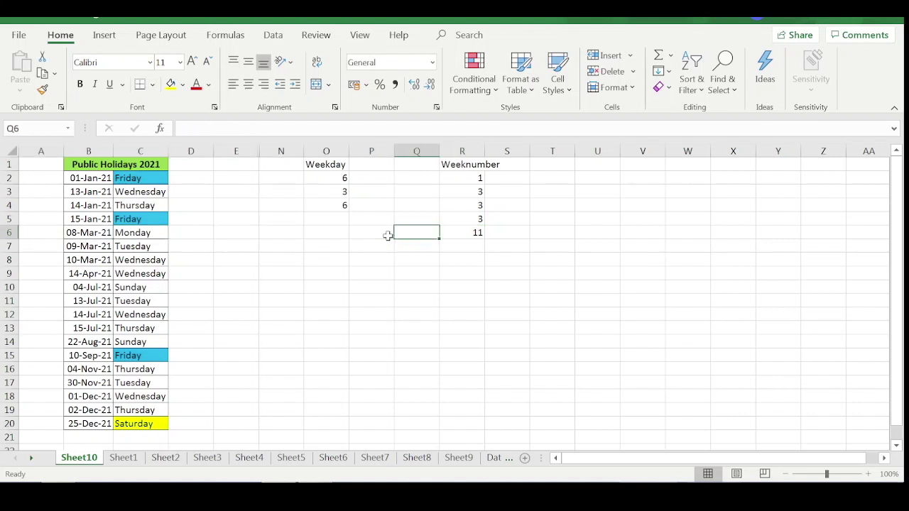
# Enter =WEEKNUM(B7,21) in cell R7, using the return type with weeks beginning on Monday (System 2), and inspect the formula
pyautogui.press('Down')
pyautogui.write('=weeknum(B7,')
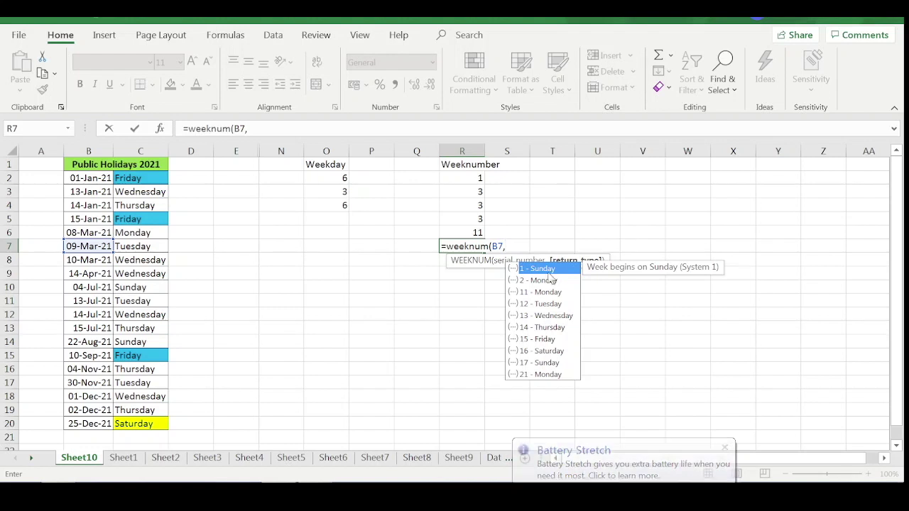
pyautogui.click(553, 375)
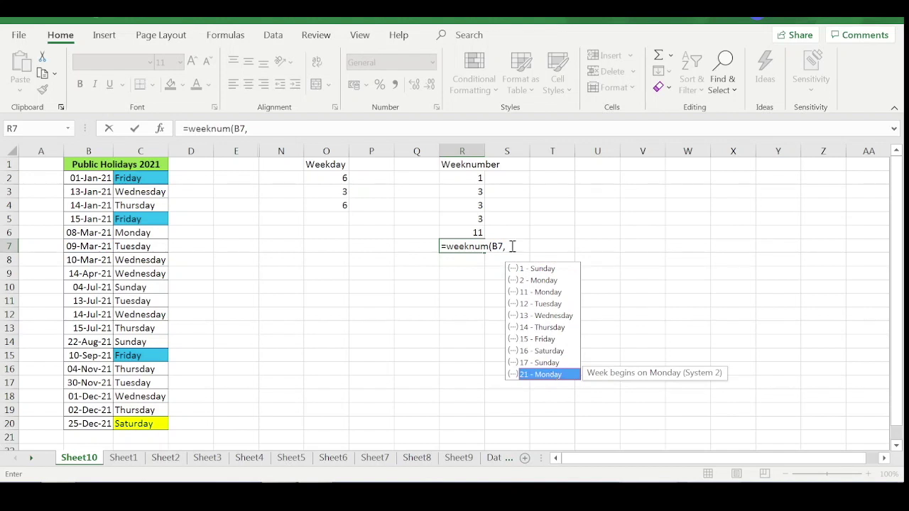
pyautogui.doubleClick(550, 374)
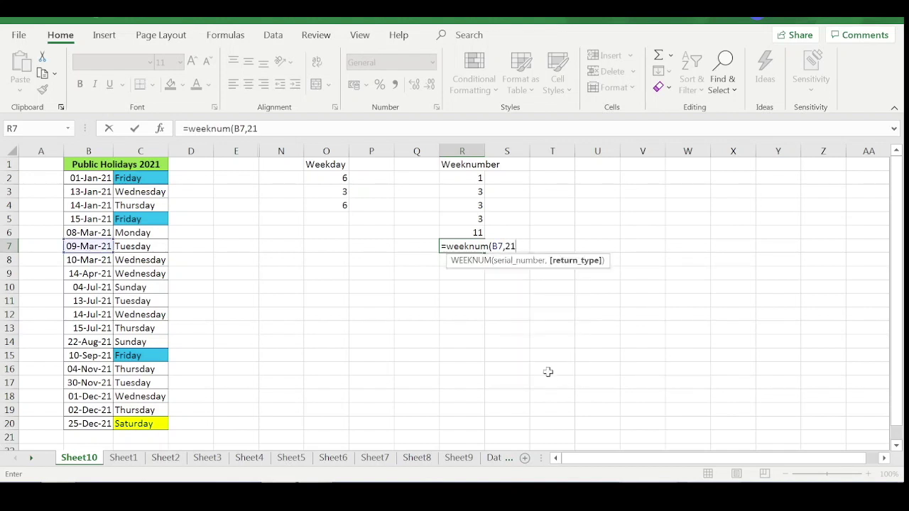
pyautogui.write(')')
pyautogui.press('Return')
pyautogui.press('Up')
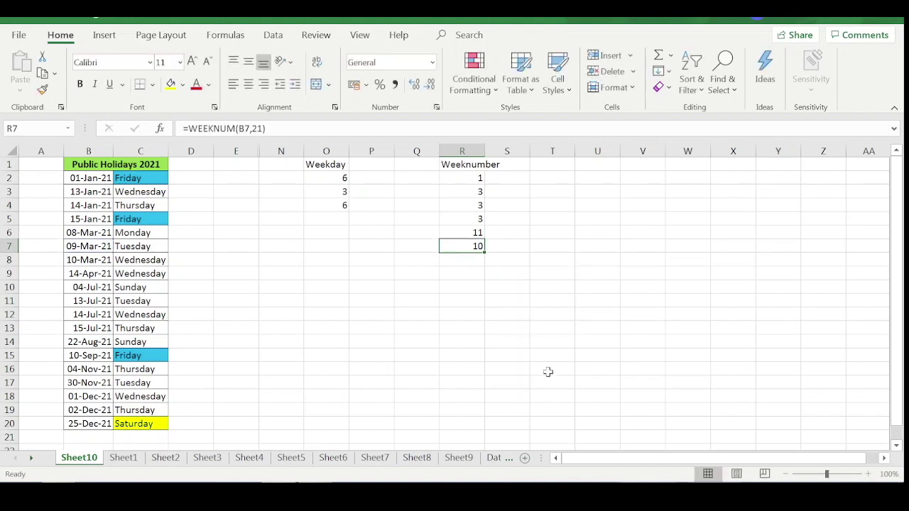
pyautogui.press('F2')
pyautogui.press('Escape')
# Copy the WEEKNUM formula with return type 21 from R7 over R6 up to R2 and inspect R2
pyautogui.hotkey('ctrl', 'c')
pyautogui.press('Up')
pyautogui.hotkey('ctrl', 'v')
pyautogui.press('Up')
pyautogui.press('Escape')
pyautogui.press('Down')
pyautogui.hotkey('ctrl', 'c')
pyautogui.press('Up')
pyautogui.hotkey('ctrl', 'v')
pyautogui.press('Up')
pyautogui.hotkey('ctrl', 'v')
pyautogui.press('Up')
pyautogui.hotkey('ctrl', 'v')
pyautogui.press('Up')
pyautogui.hotkey('ctrl', 'v')
pyautogui.press('Escape')
pyautogui.press('F2')
pyautogui.press('Escape')
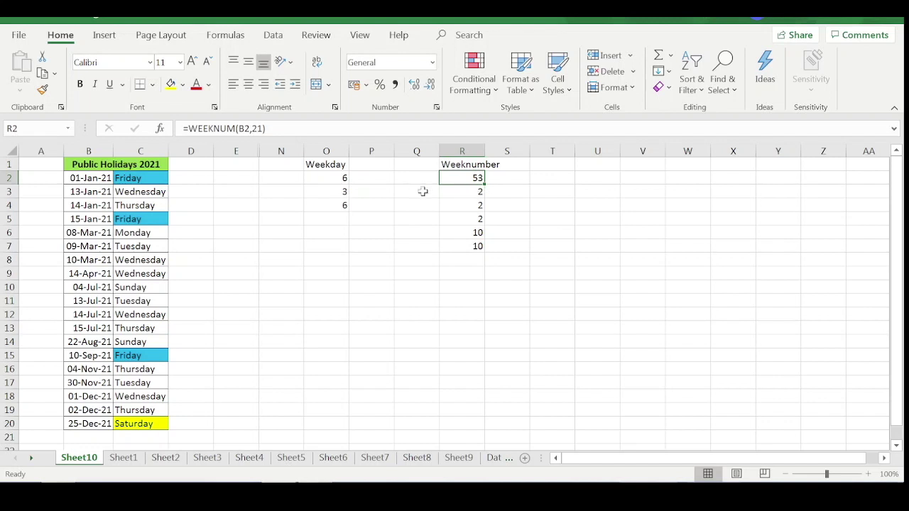
# Enter the label Date of Leave Starts in cell E2
pyautogui.write('Date of')
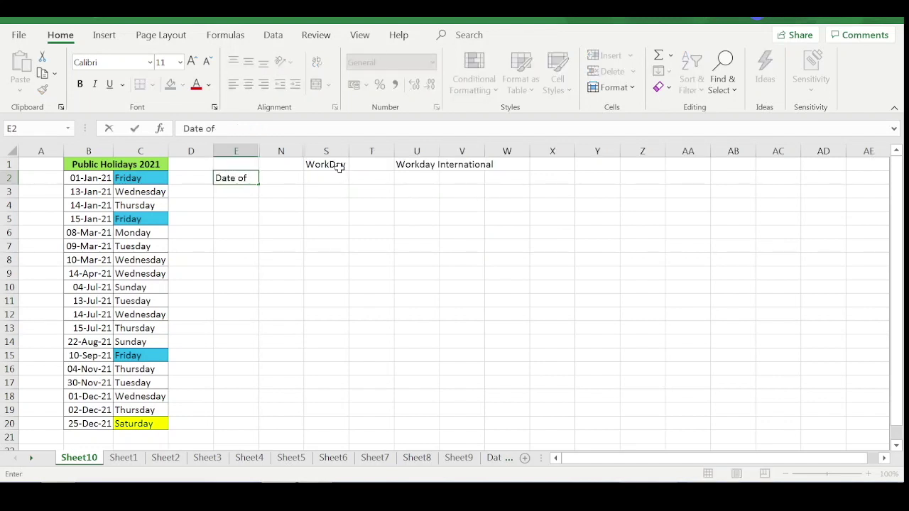
pyautogui.write(' Leave St')
pyautogui.click(340, 166)
pyautogui.write('rt')
pyautogui.press('Escape')
pyautogui.press('Left')
pyautogui.press('Left')
pyautogui.press('Down')
pyautogui.press('F2')
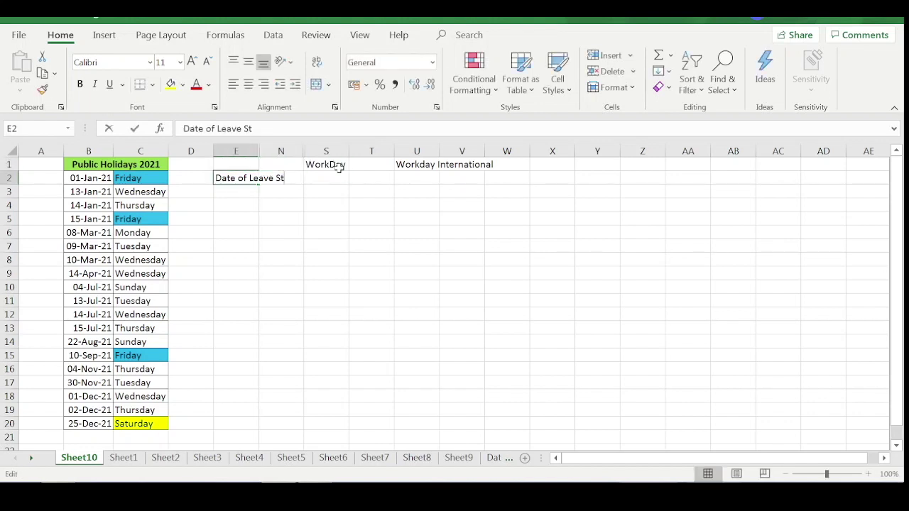
pyautogui.write('arts')
pyautogui.press('Return')
# Enter the label Leave Days in cell E3
pyautogui.write('D')
pyautogui.press('Escape')
pyautogui.write('No. of da')
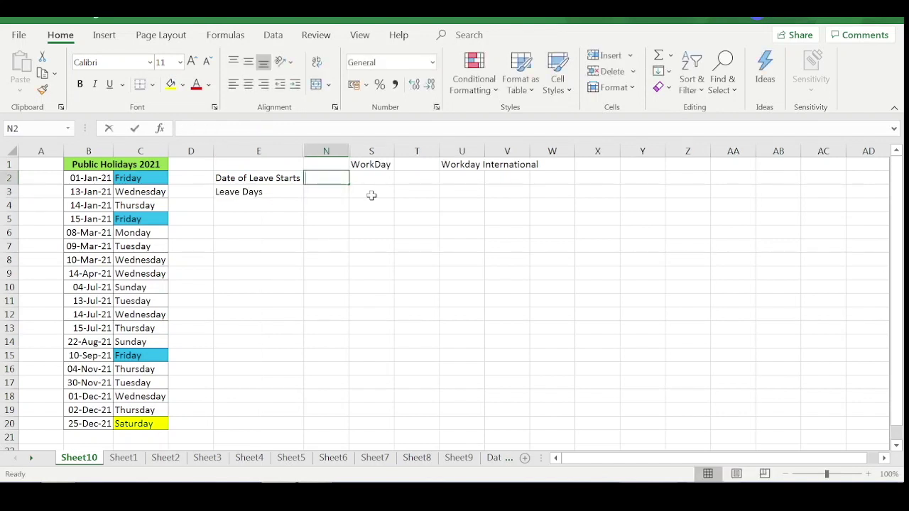
# Enter the leave start date 20-Aug-2021 in N2 and fit column N to its content
pyautogui.write('20-Aug-2021')
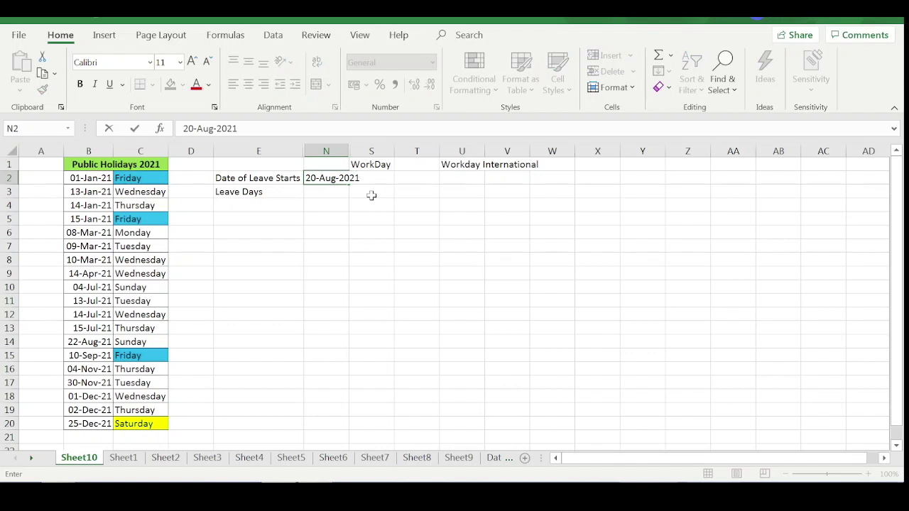
pyautogui.press('Return')
pyautogui.doubleClick(352, 158)
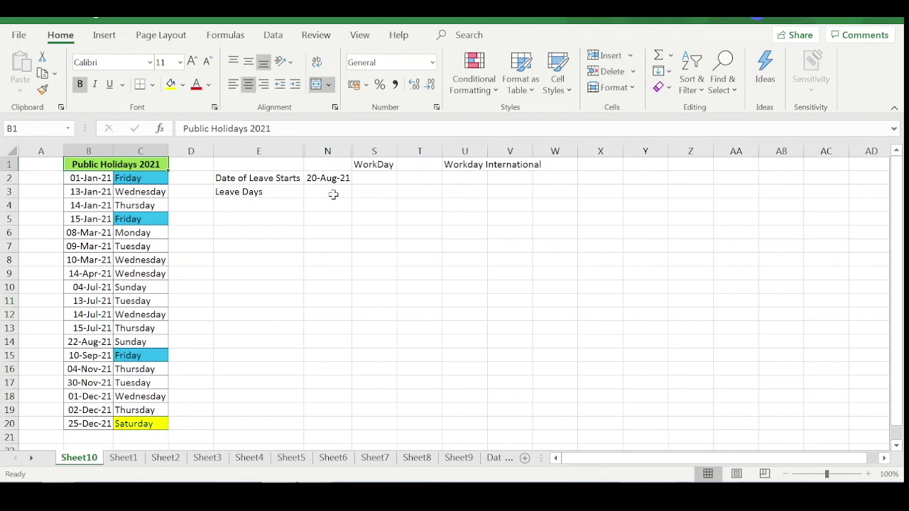
# Enter 15 as the number of leave days in N3
pyautogui.click(333, 194)
pyautogui.click(333, 194)
pyautogui.click(333, 194)
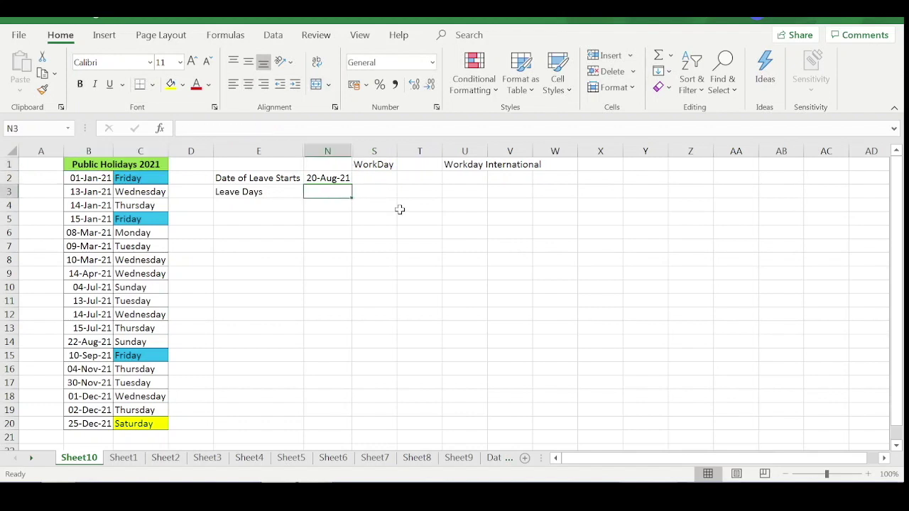
pyautogui.write('15')
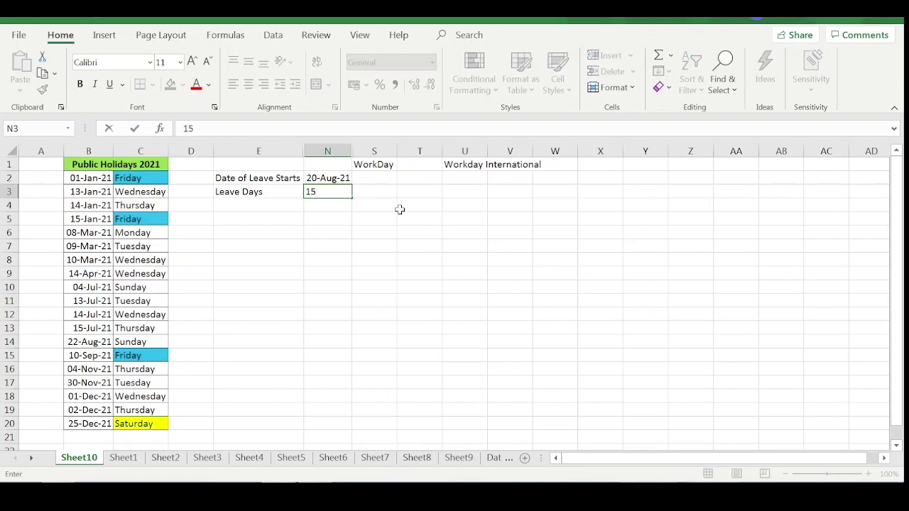
pyautogui.press('Return')
# Enter the label Duty Resumption in cell E5
pyautogui.press('Return')
pyautogui.press('Left')
pyautogui.write('Duty Resumption')
pyautogui.press('Return')
# Enter =WORKDAY(N2,N3,B2:B20) in S2 under the WorkDay heading
pyautogui.click(374, 178)
pyautogui.write('=work')
pyautogui.write('day(')
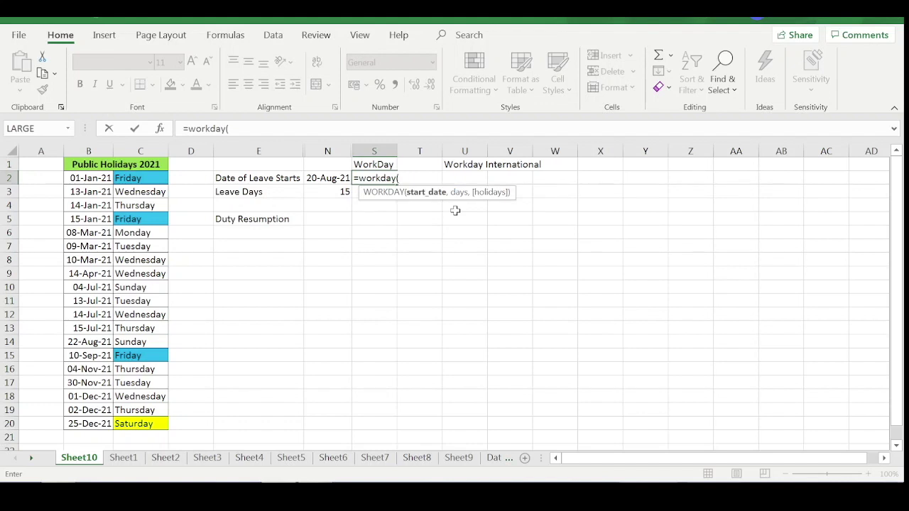
pyautogui.press('Left')
pyautogui.write(',')
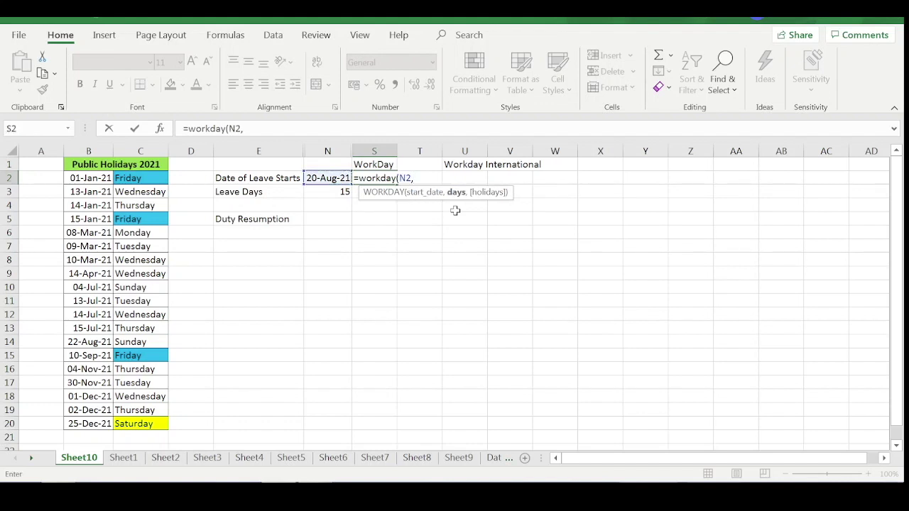
pyautogui.press('Left')
pyautogui.press('Down')
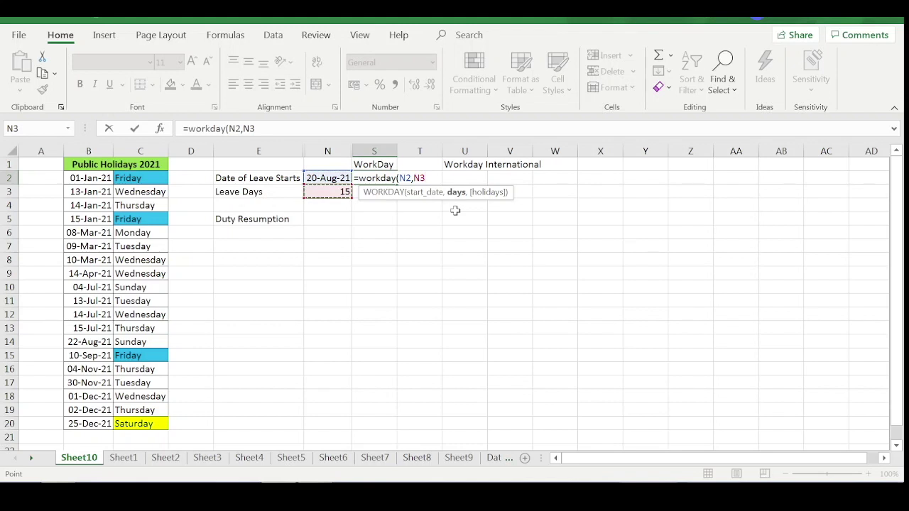
pyautogui.write(',')
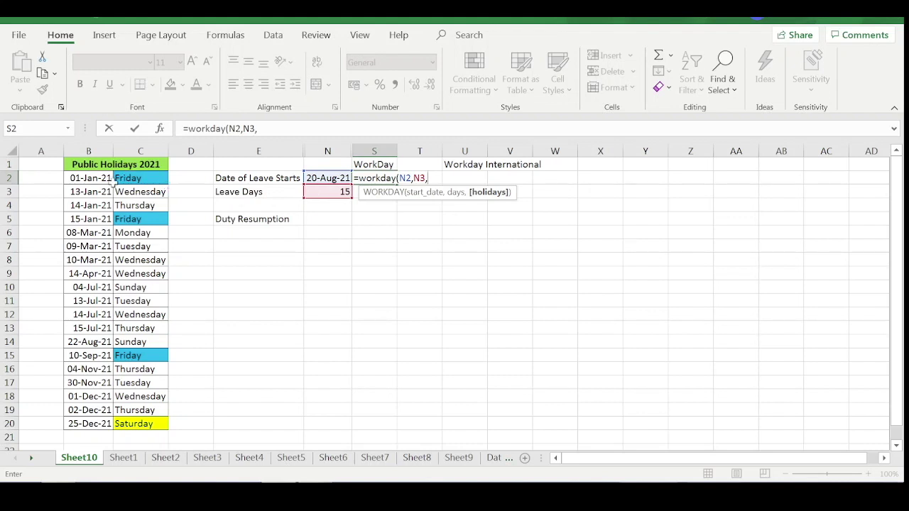
pyautogui.moveTo(103, 175); pyautogui.dragTo(92, 419)
pyautogui.write(')')
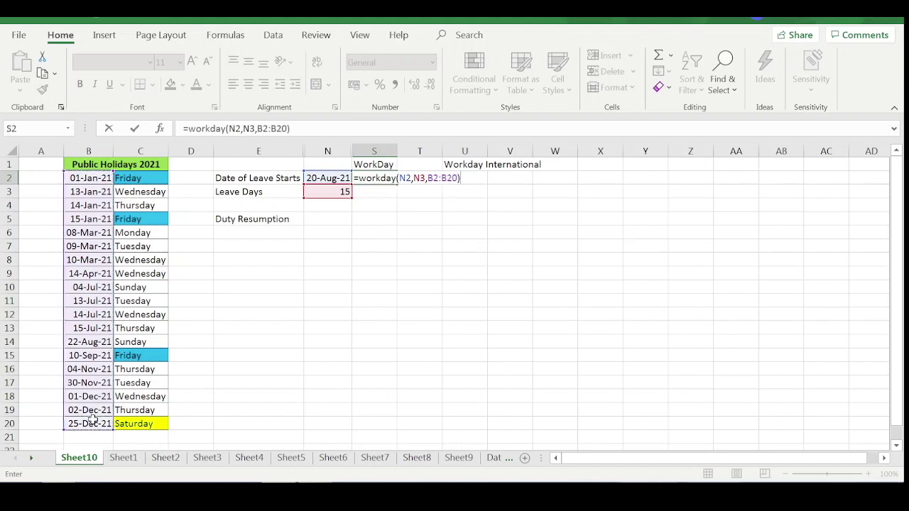
pyautogui.press('Return')
pyautogui.press('Up')
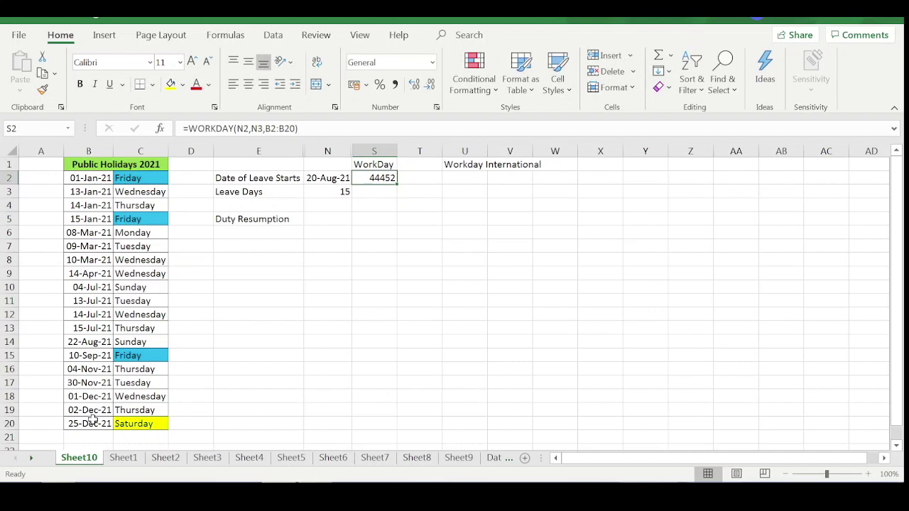
# Copy the date format from N2 onto S2 and fit column S to its content
pyautogui.press('Left')
pyautogui.click(42, 90)
pyautogui.click(373, 178)
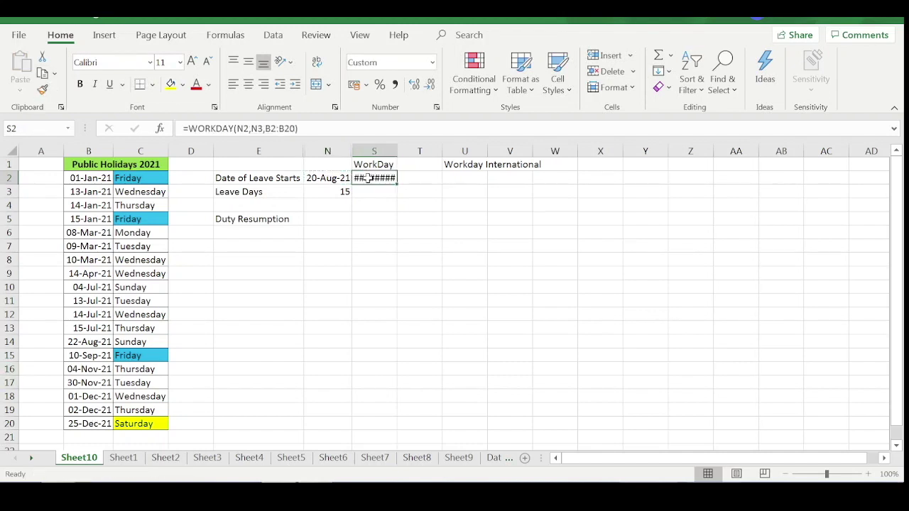
pyautogui.doubleClick(397, 154)
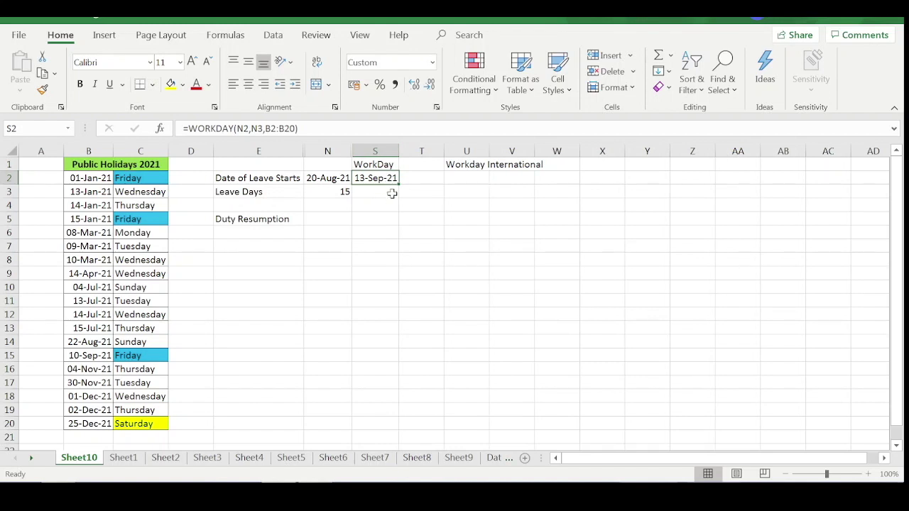
# Check the WORKDAY result in S2 against the leave start date, the September holiday in the list and the system calendar
pyautogui.click(335, 182)
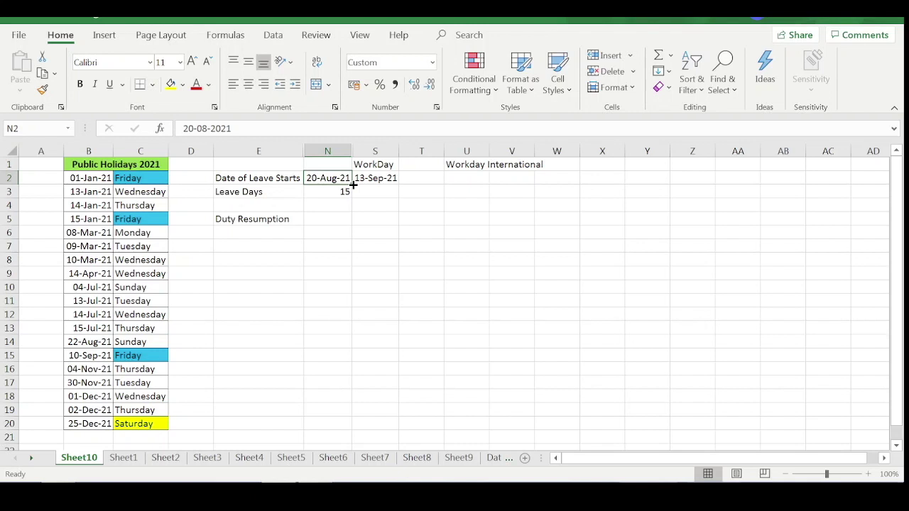
pyautogui.click(357, 182)
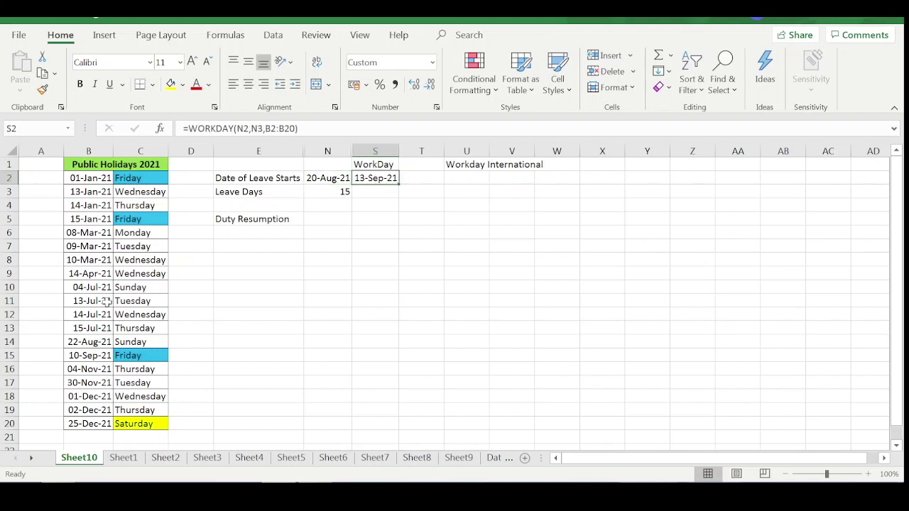
pyautogui.click(93, 356)
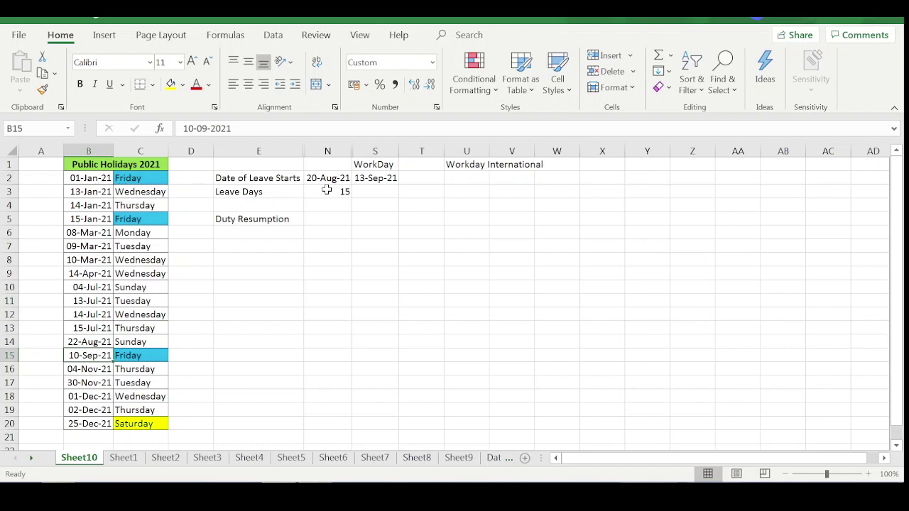
pyautogui.click(384, 179)
pyautogui.click(861, 496)
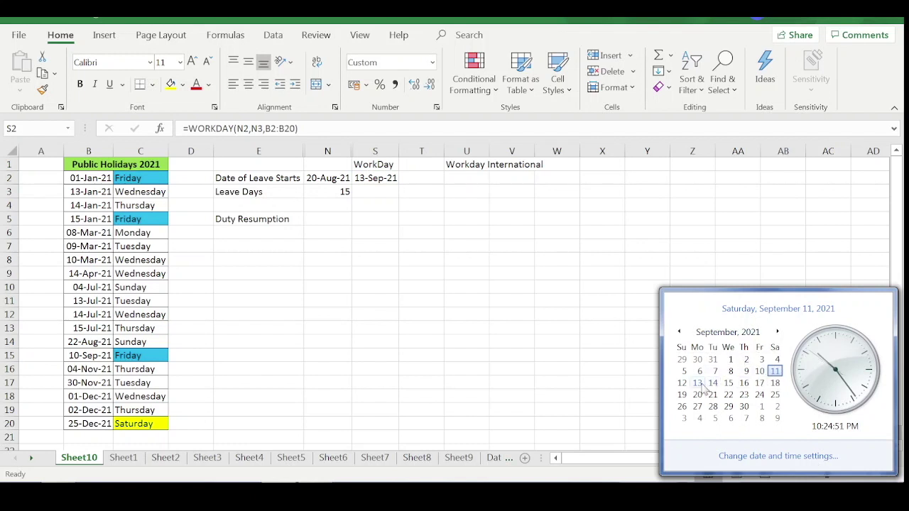
pyautogui.click(456, 255)
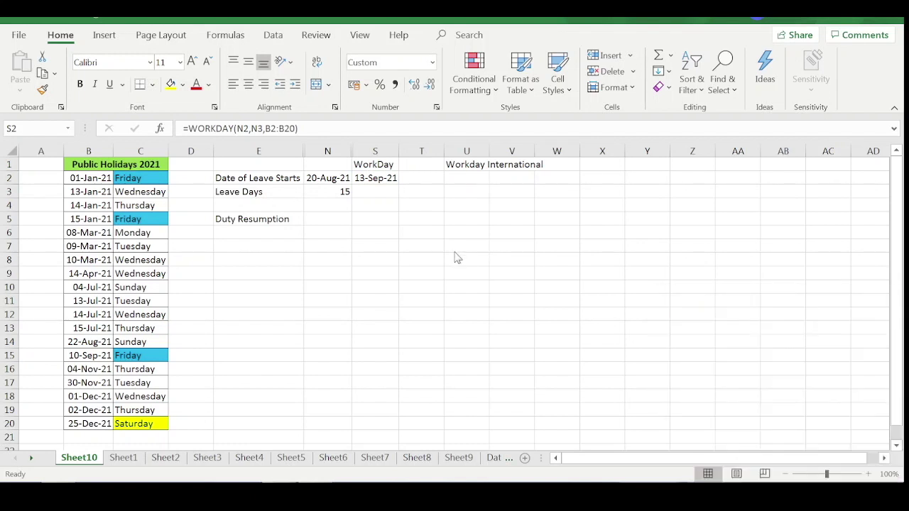
pyautogui.click(467, 182)
pyautogui.click(365, 179)
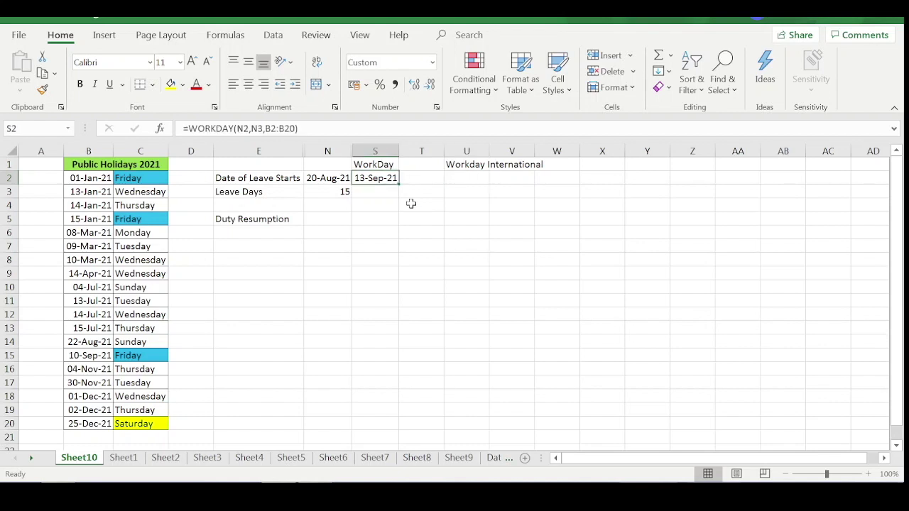
# Start a WORKDAY.INTL formula in U2 with N2 as the start date and N3 as the days
pyautogui.click(469, 181)
pyautogui.write('=w')
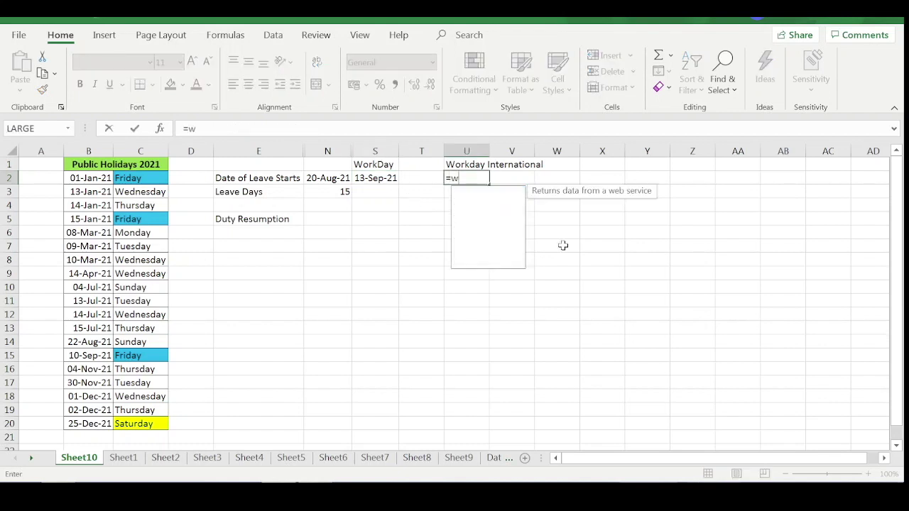
pyautogui.write('orkday')
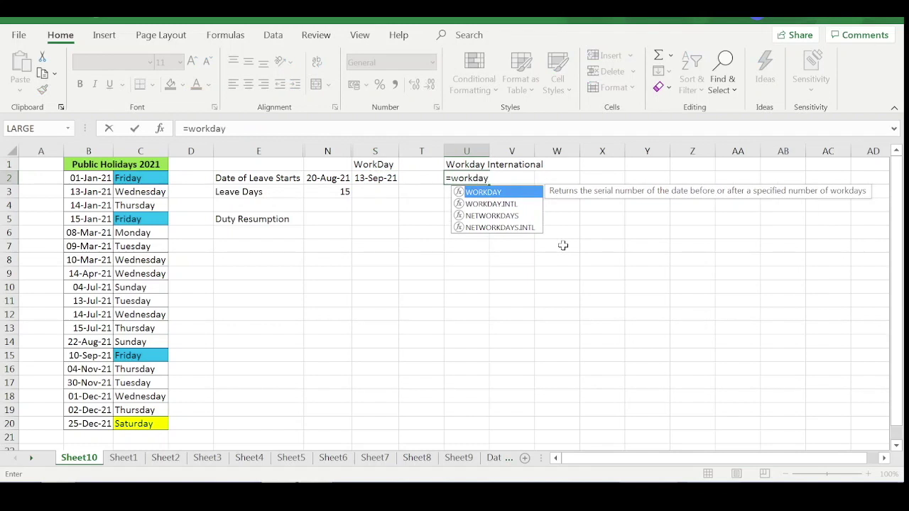
pyautogui.press('Down')
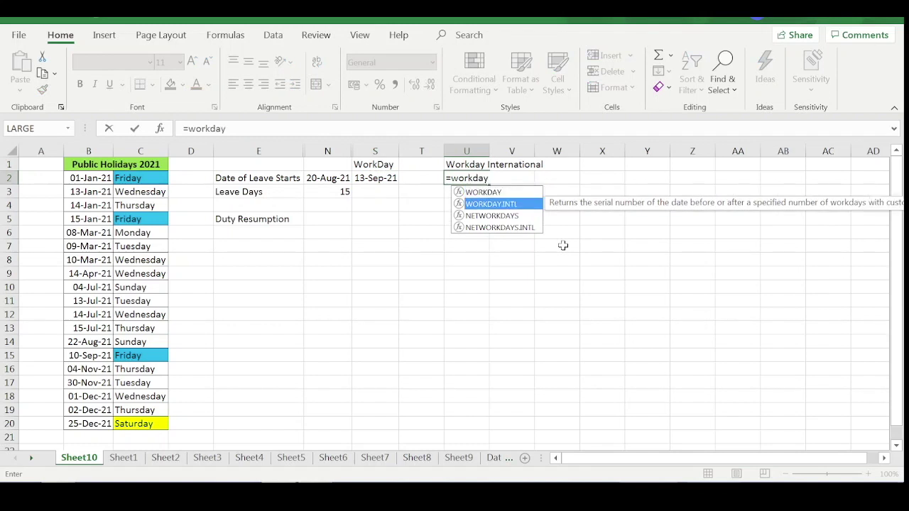
pyautogui.doubleClick(523, 205)
pyautogui.click(312, 178)
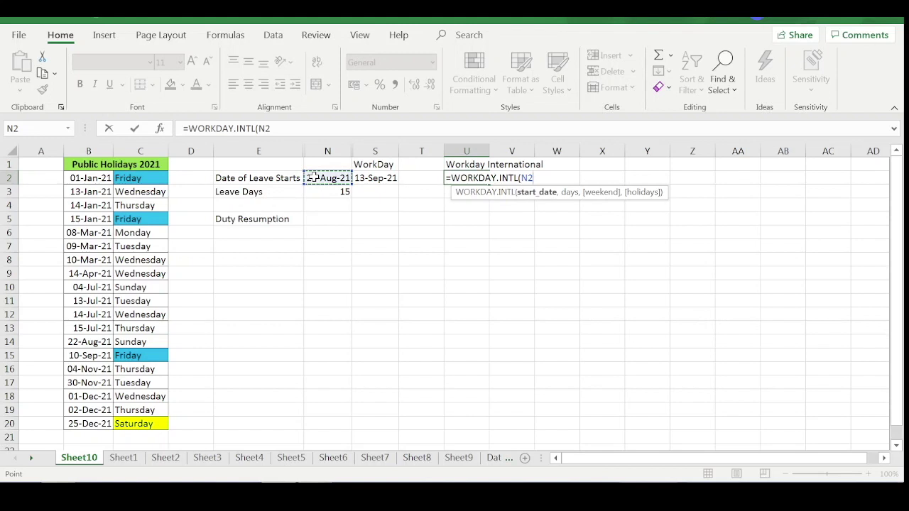
pyautogui.write(',')
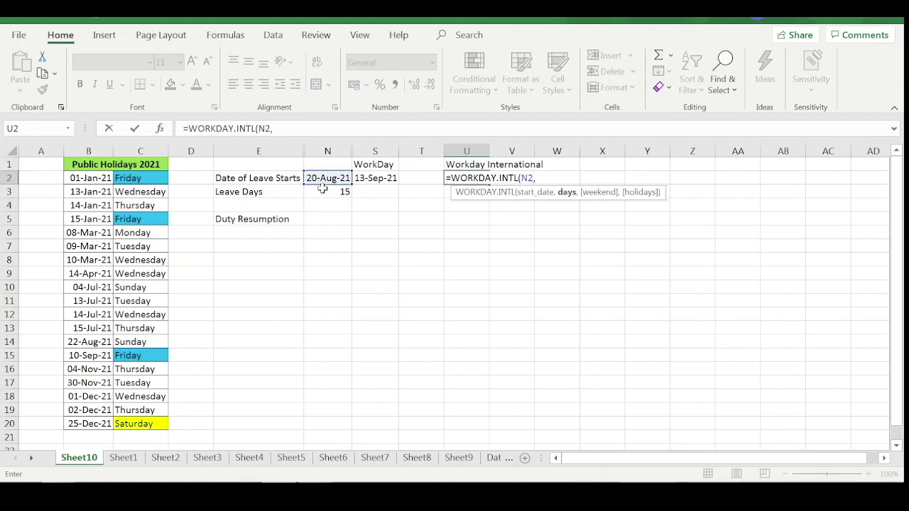
pyautogui.click(323, 192)
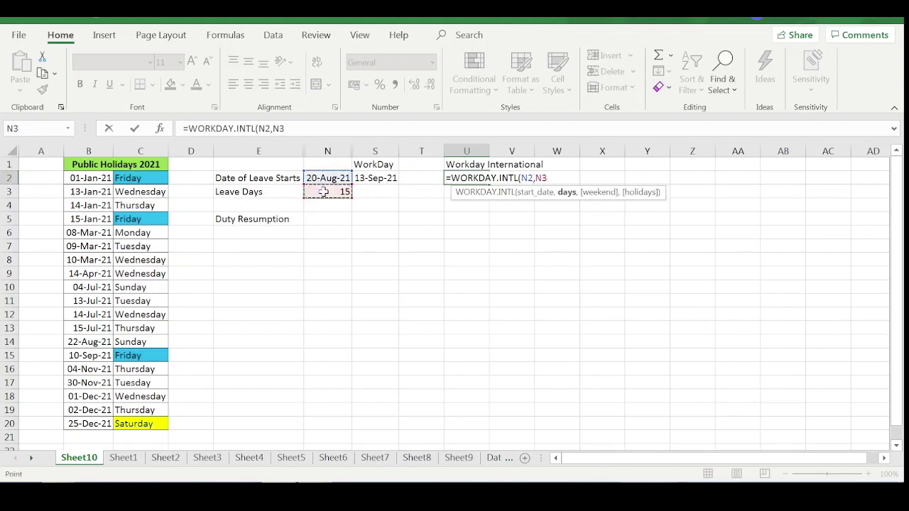
pyautogui.write(',')
# Complete the WORKDAY.INTL formula in U2 with weekend option 7 (Friday, Saturday) and holidays B2:B20, and review its references
pyautogui.moveTo(661, 252)
pyautogui.mouseDown()
pyautogui.moveTo(661, 290)
pyautogui.moveTo(660, 250)
pyautogui.mouseUp()
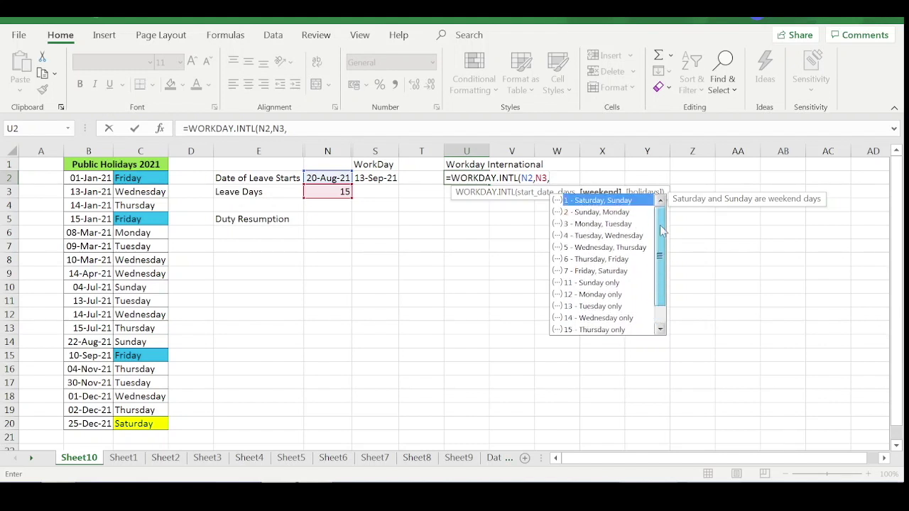
pyautogui.click(621, 272)
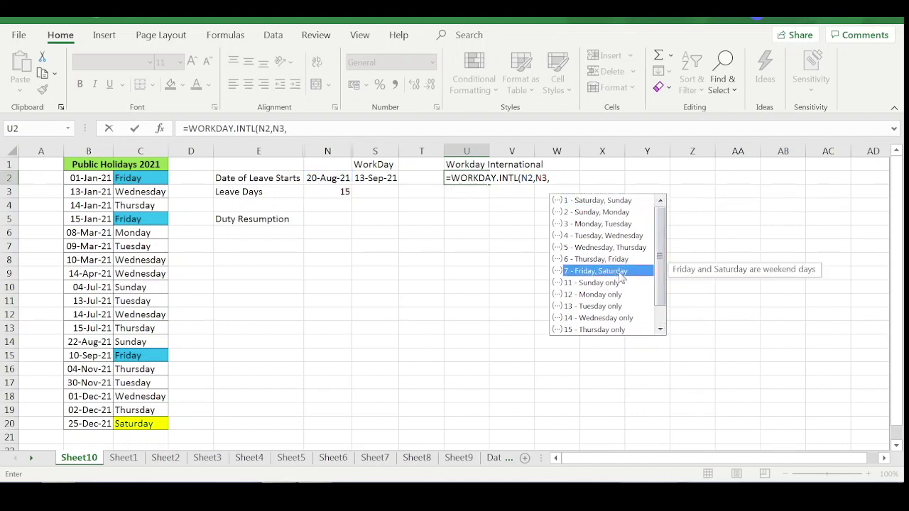
pyautogui.doubleClick(621, 272)
pyautogui.write(',')
pyautogui.moveTo(89, 178); pyautogui.dragTo(87, 422)
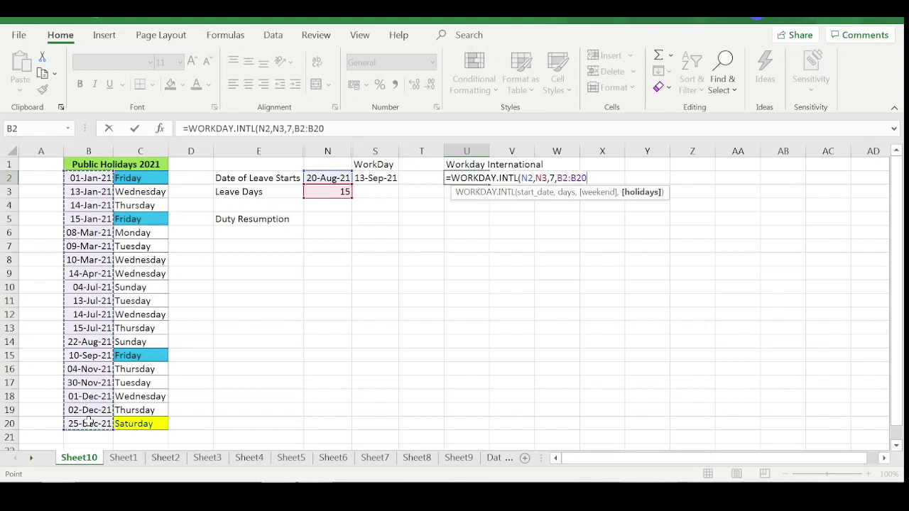
pyautogui.write(')')
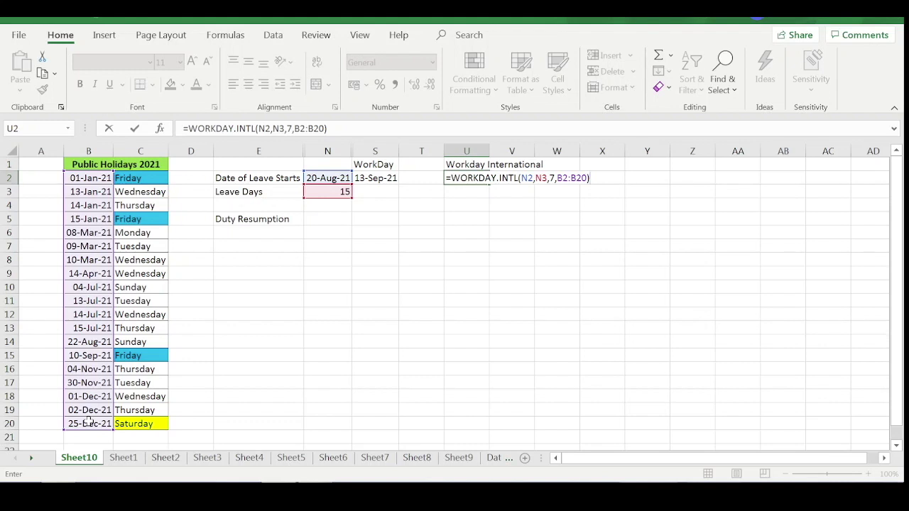
pyautogui.hotkey('ctrl', 'Return')
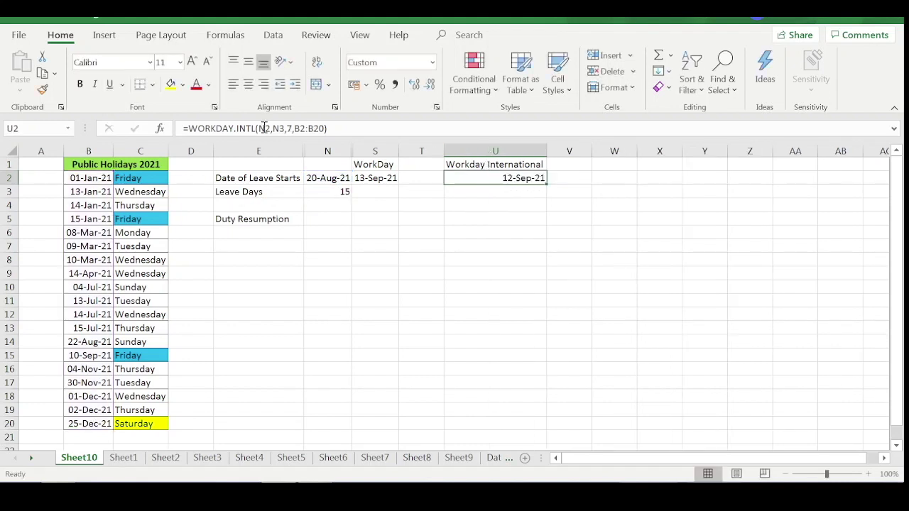
pyautogui.click(296, 133)
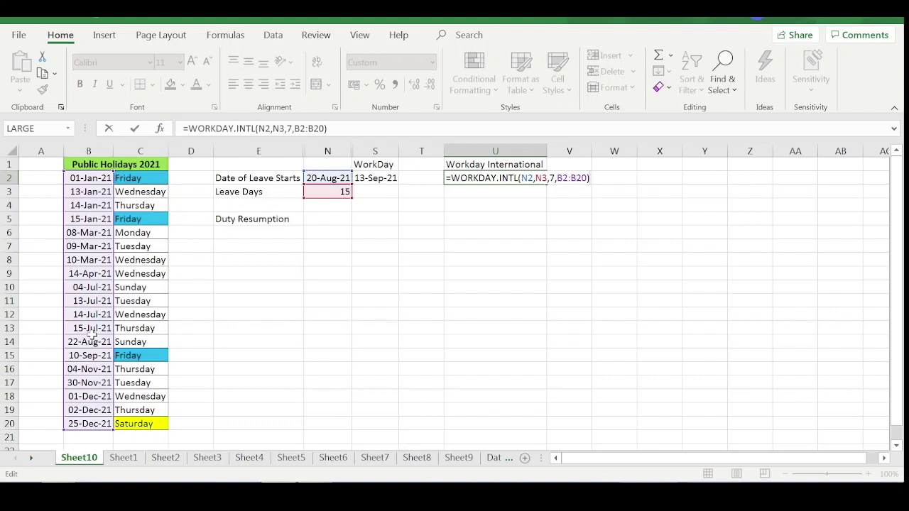
pyautogui.hotkey('ctrl', 'Return')
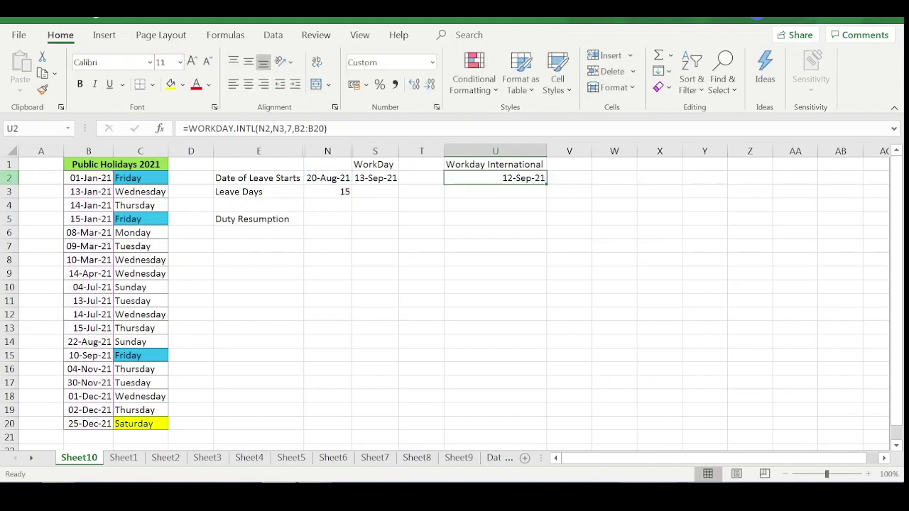